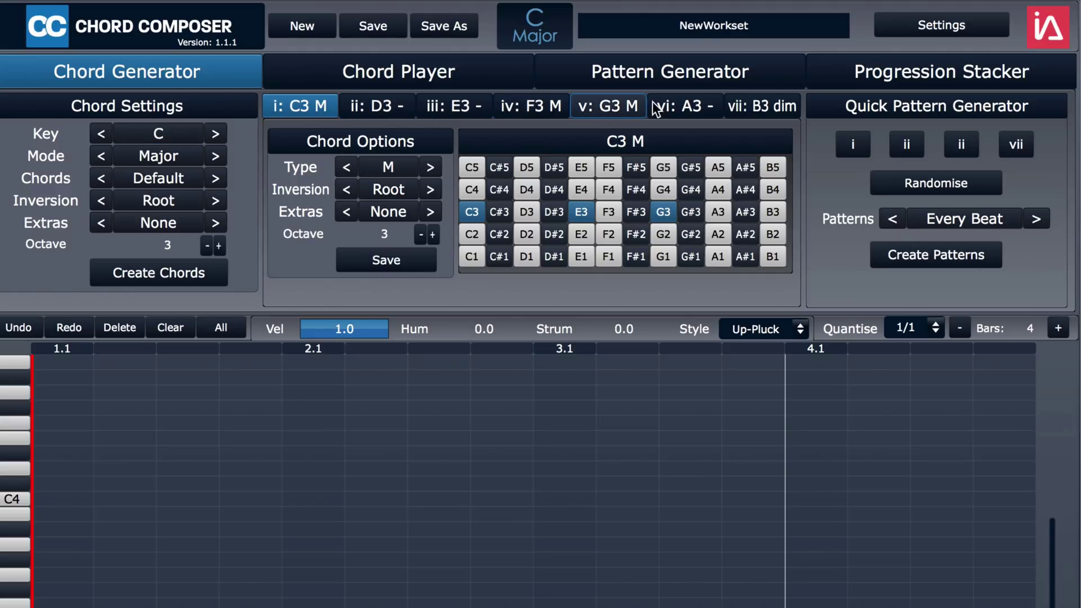
# Set the key to F, keeping the Major mode.
pyautogui.click(170, 130)
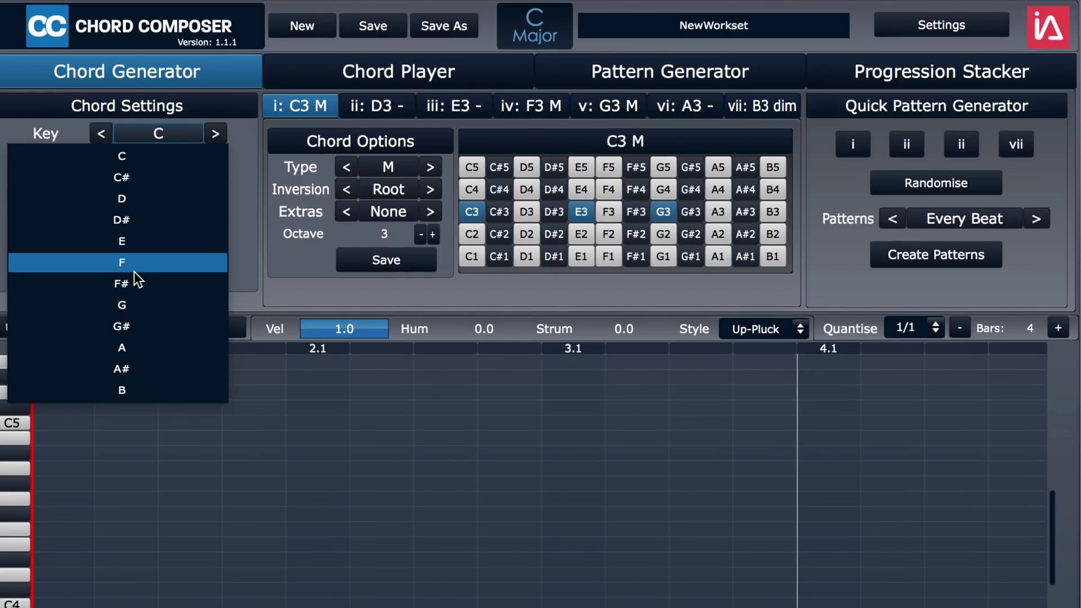
pyautogui.click(133, 264)
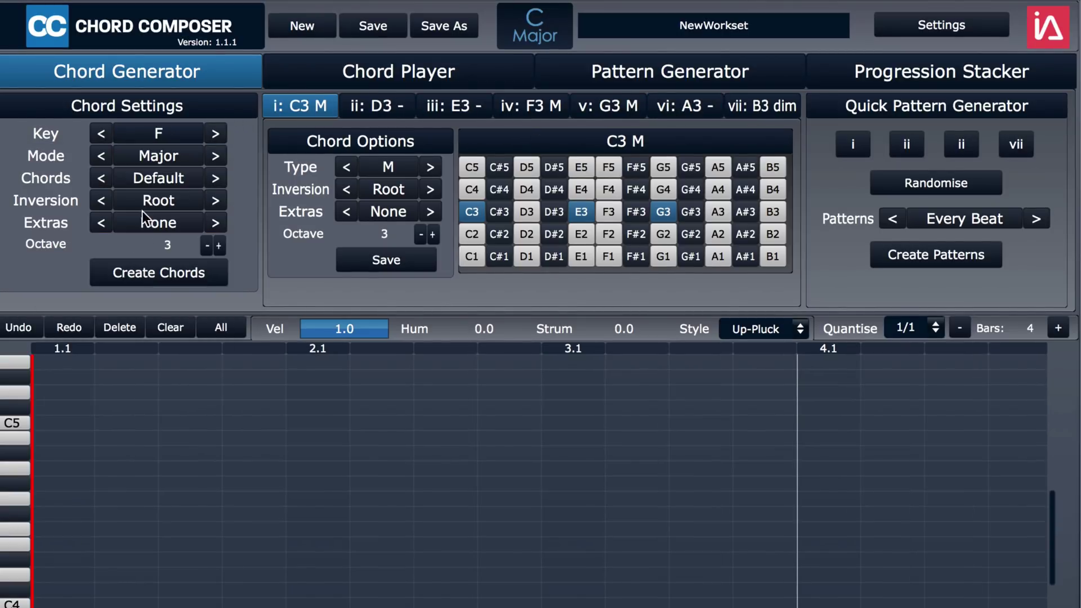
pyautogui.click(154, 153)
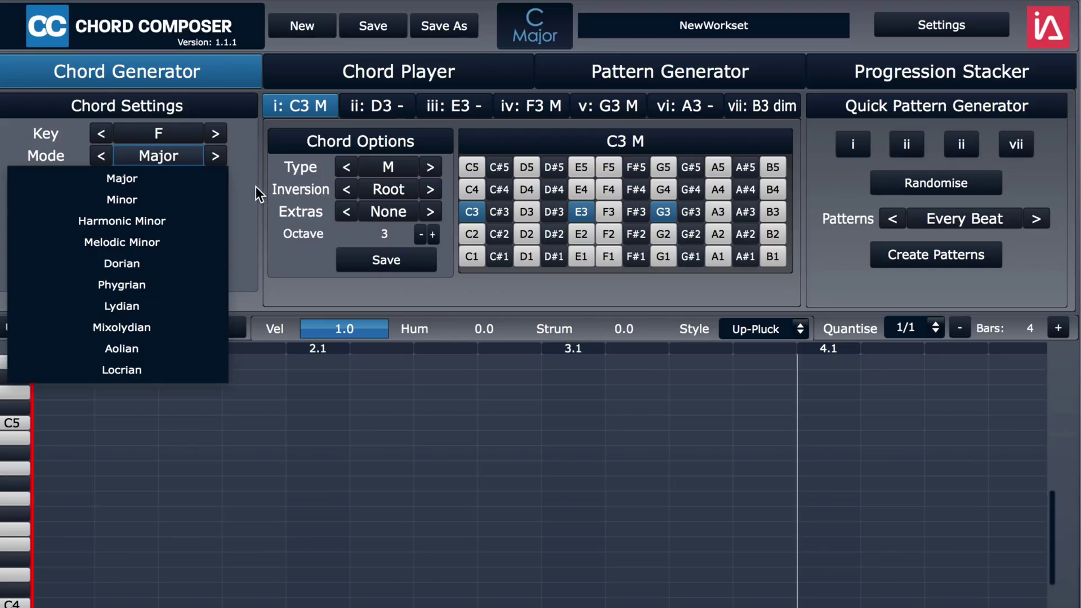
pyautogui.click(255, 187)
# Make the chords Sevens with Root inversion, no extras, and octave 2.
pyautogui.click(167, 174)
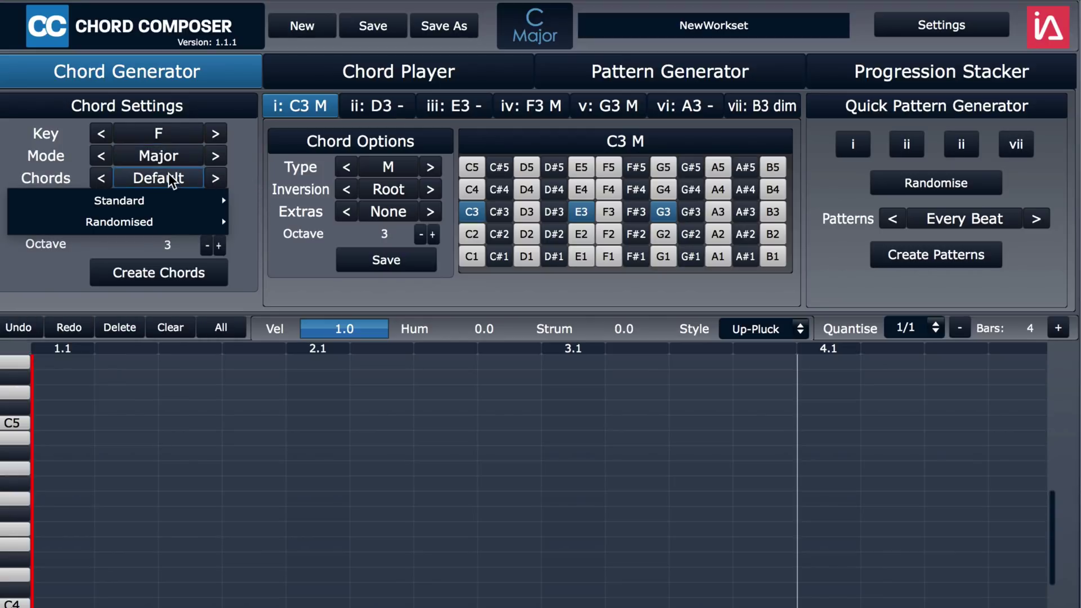
pyautogui.moveTo(144, 203)
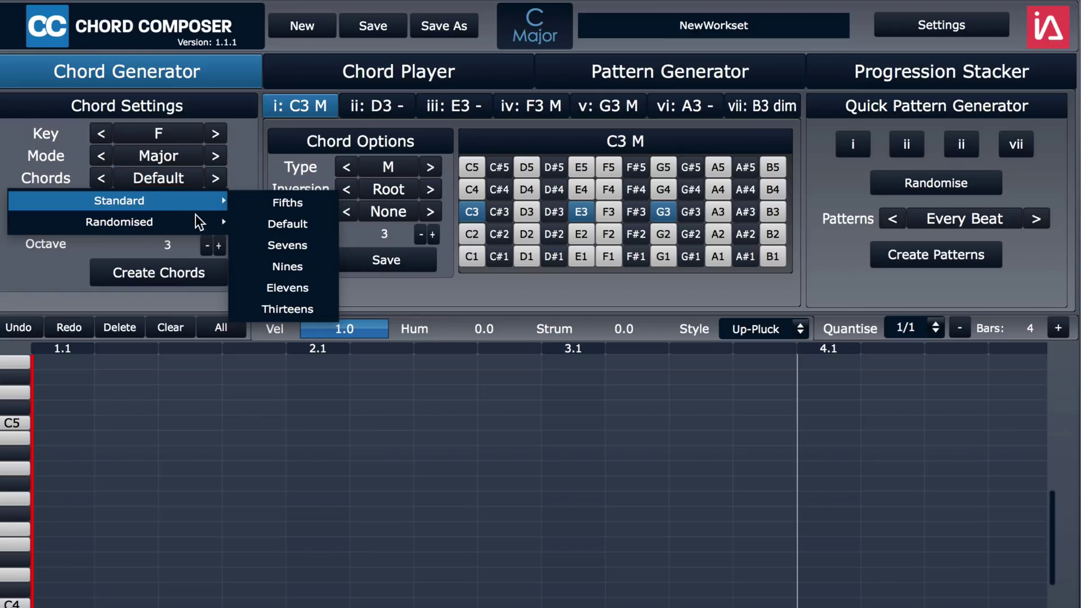
pyautogui.click(277, 244)
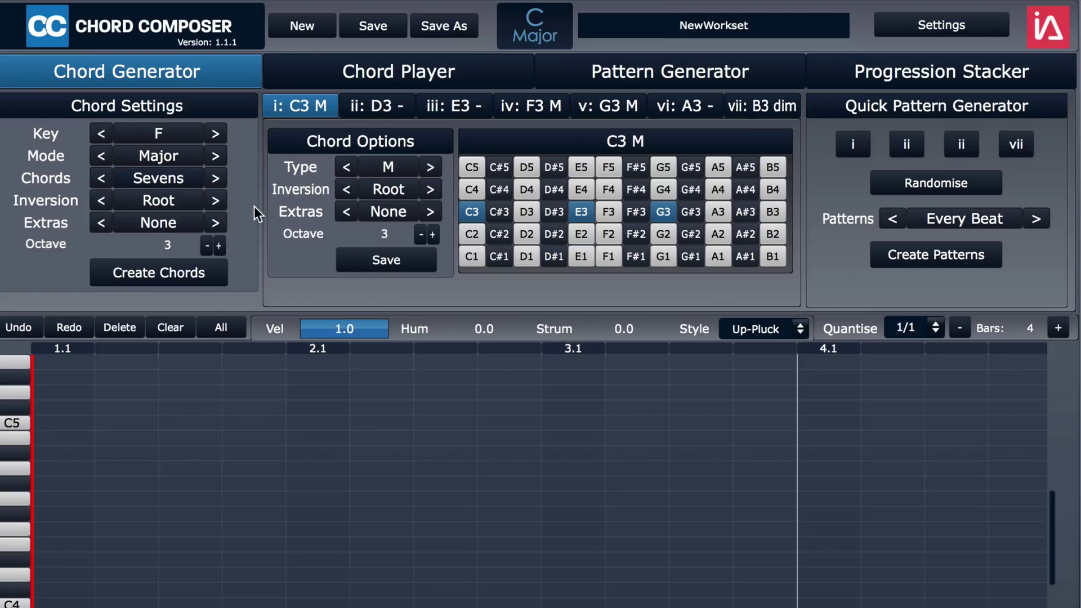
pyautogui.click(156, 200)
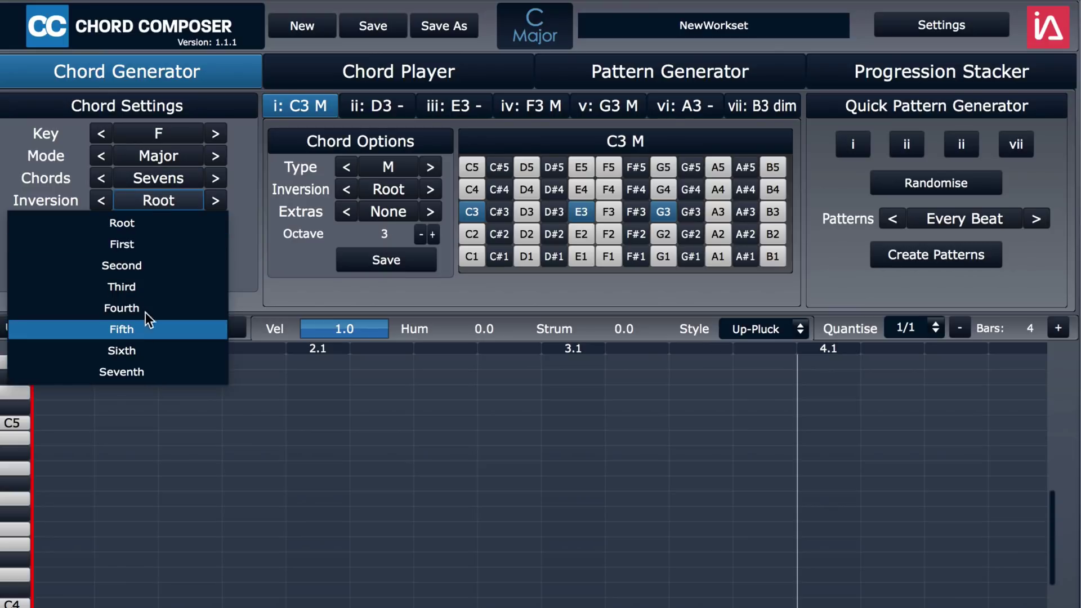
pyautogui.click(246, 197)
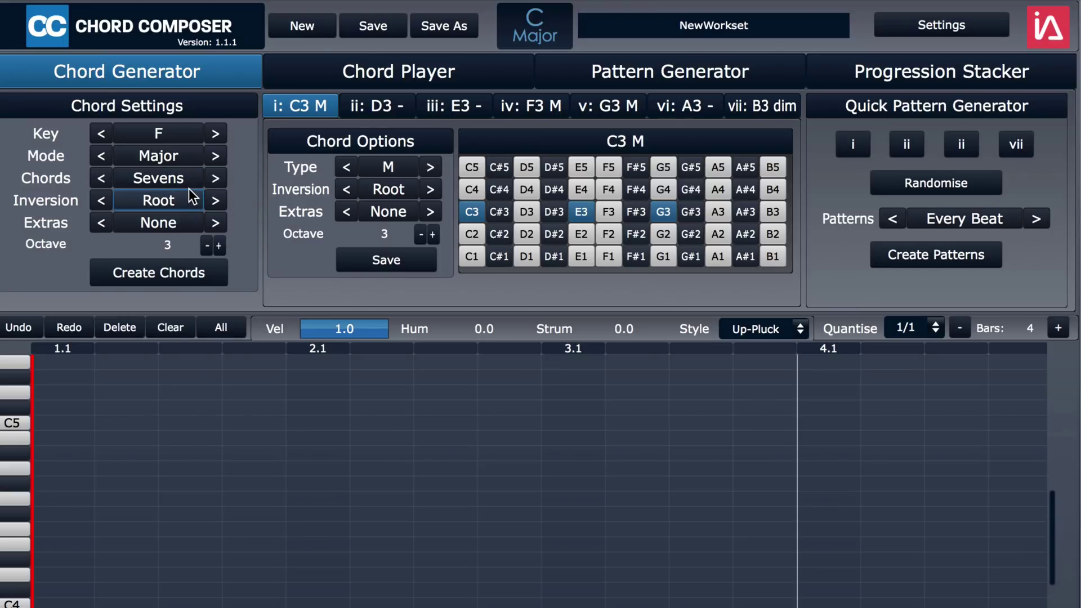
pyautogui.click(171, 224)
pyautogui.click(238, 218)
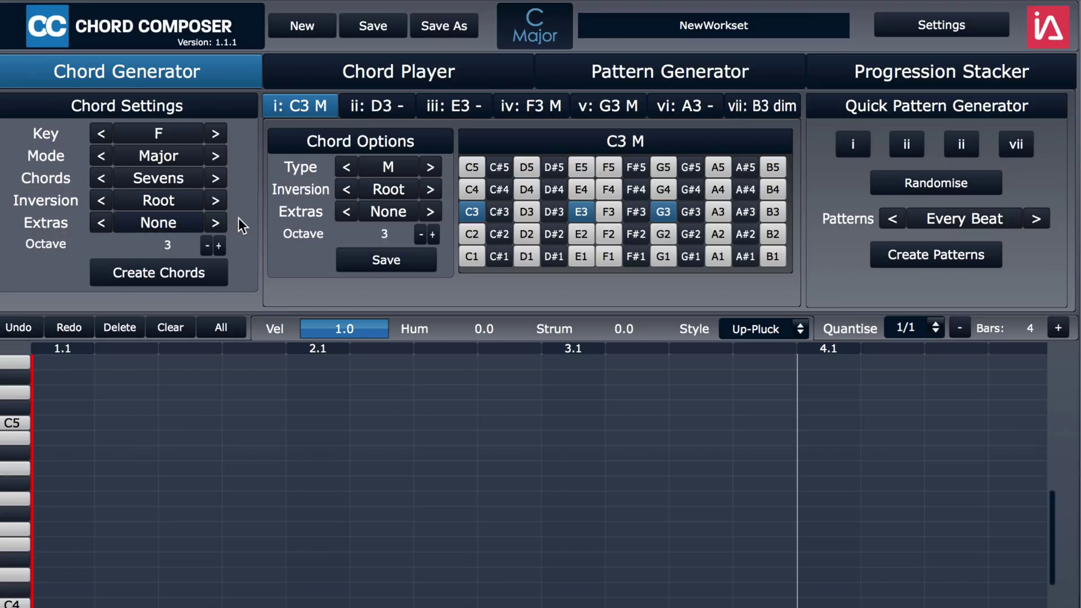
pyautogui.click(207, 246)
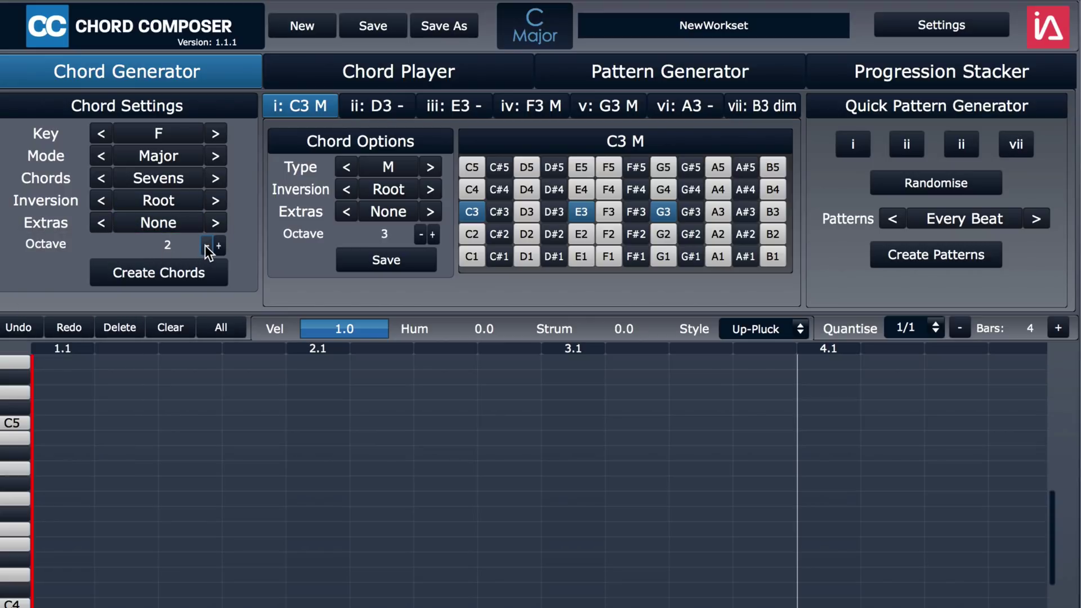
# Lower velocity to 0.73 and raise humanise to 0.12.
pyautogui.click(384, 326)
pyautogui.scroll(-1, 380, 332)
pyautogui.scroll(13, 479, 330)
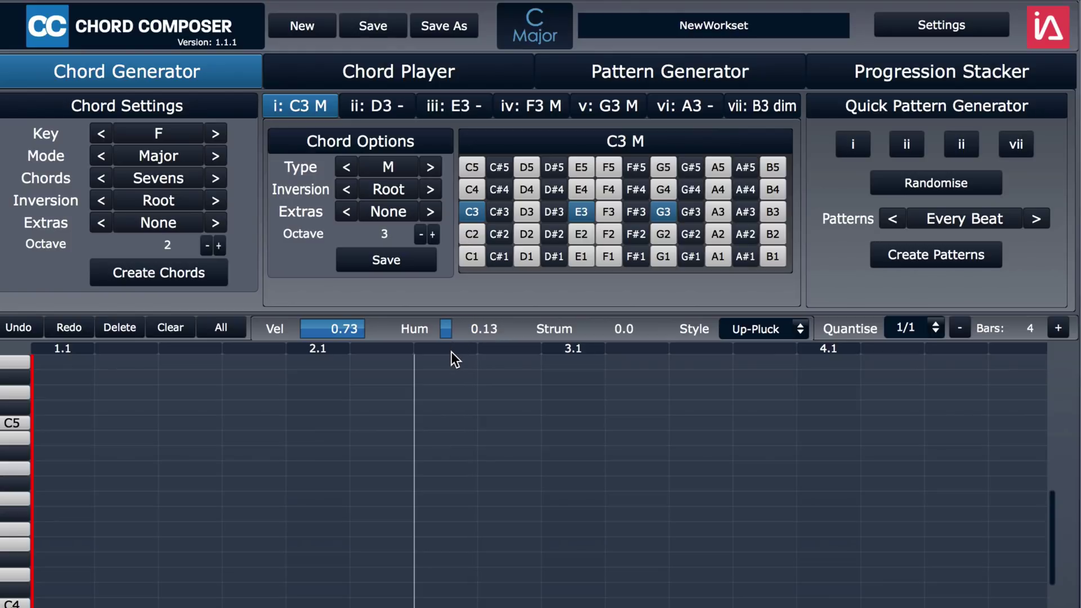
pyautogui.scroll(-1, 484, 335)
pyautogui.scroll(17, 613, 331)
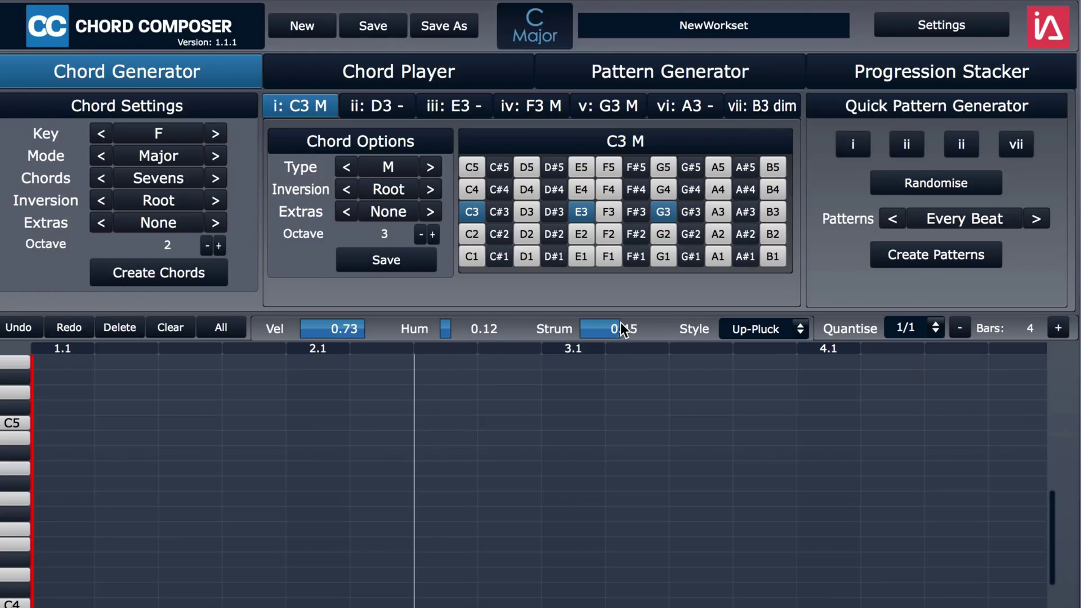
pyautogui.scroll(-4, 622, 329)
pyautogui.scroll(1, 592, 347)
pyautogui.scroll(-5, 588, 349)
# Reset strum to 0.0 with Up-Pluck style and set quantise to 1/4.
pyautogui.click(754, 330)
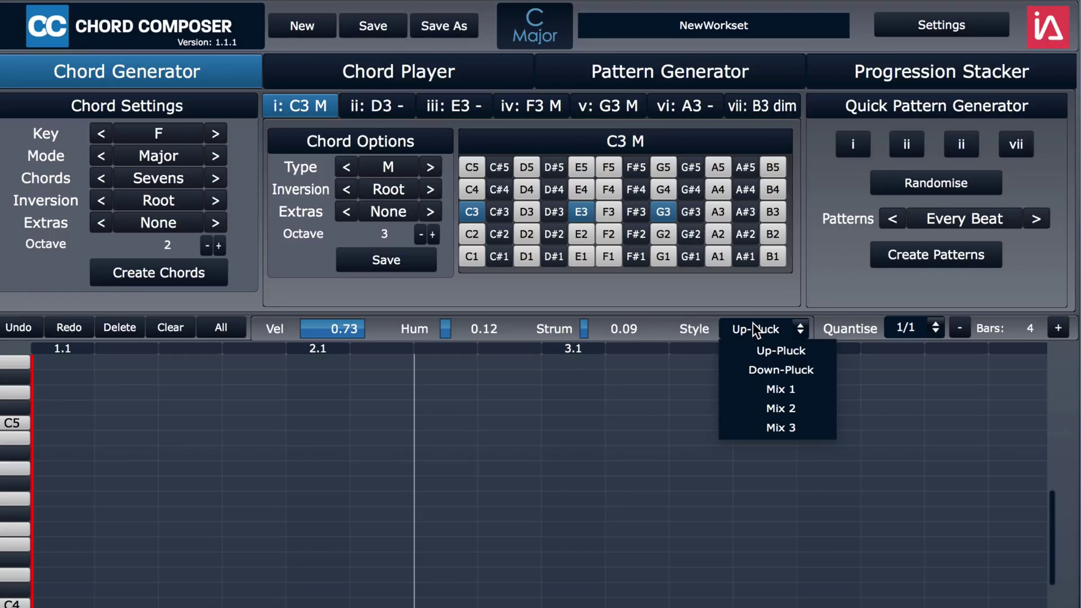
pyautogui.moveTo(583, 329); pyautogui.dragTo(535, 339)
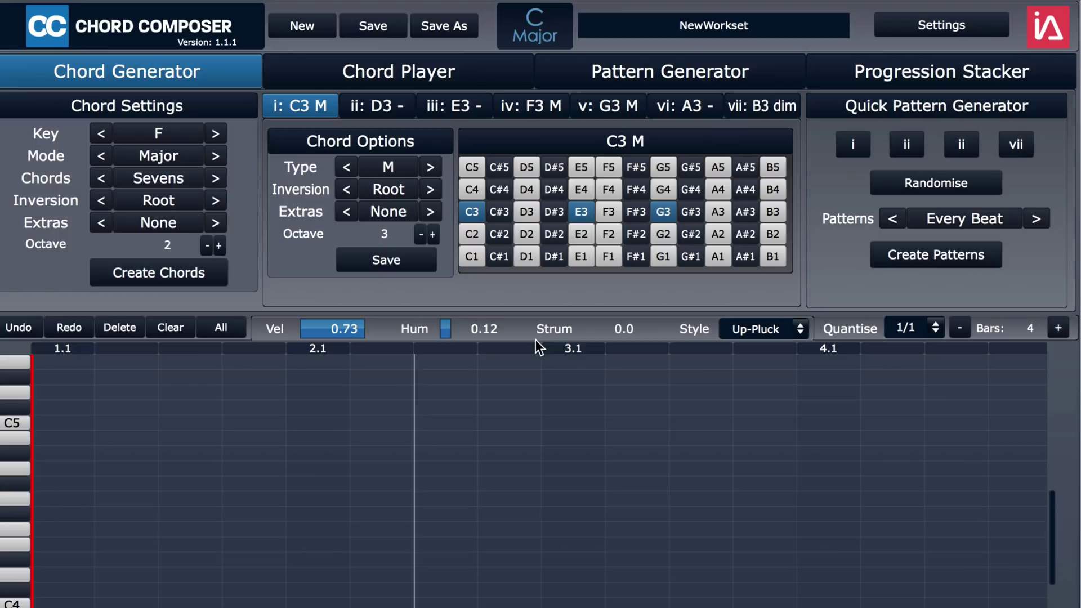
pyautogui.click(935, 328)
pyautogui.click(937, 389)
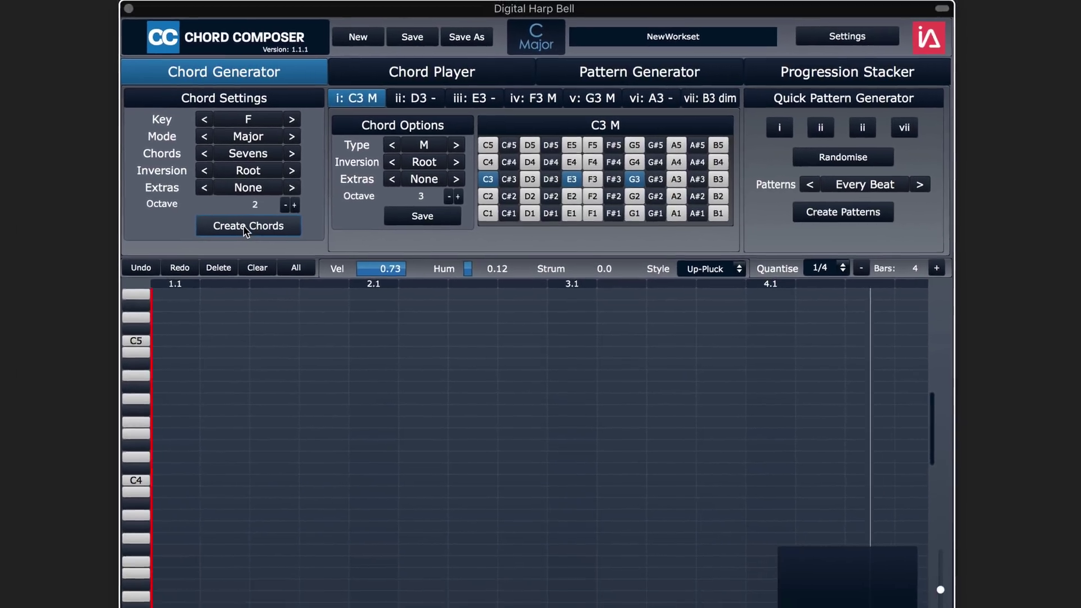
# Generate the F2 maj7, G2 -7, G2 -7, E3 dim7 progression and play it.
pyautogui.click(244, 227)
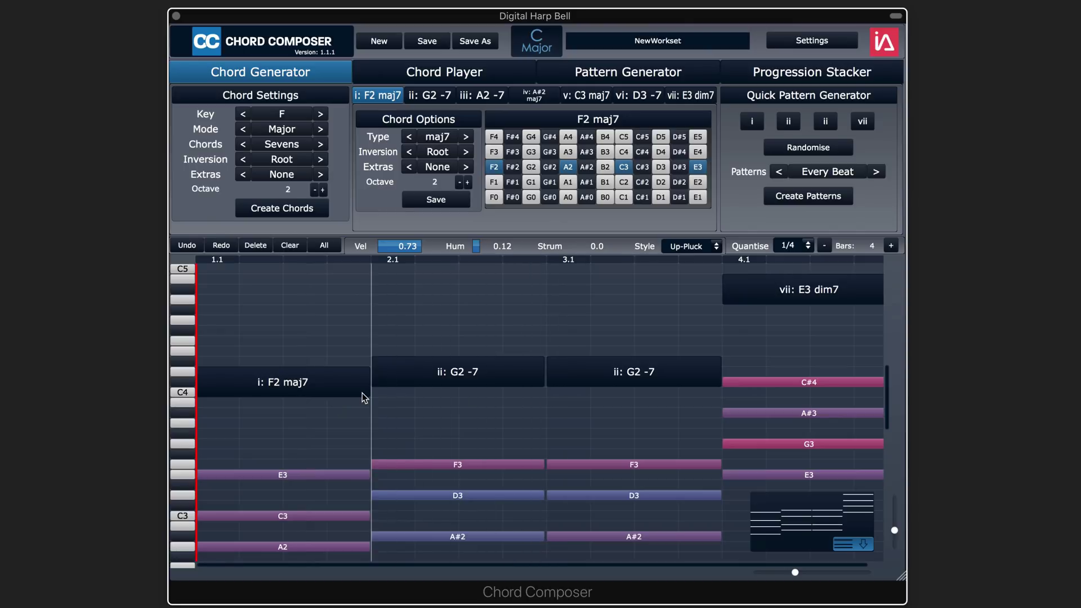
pyautogui.press('space')
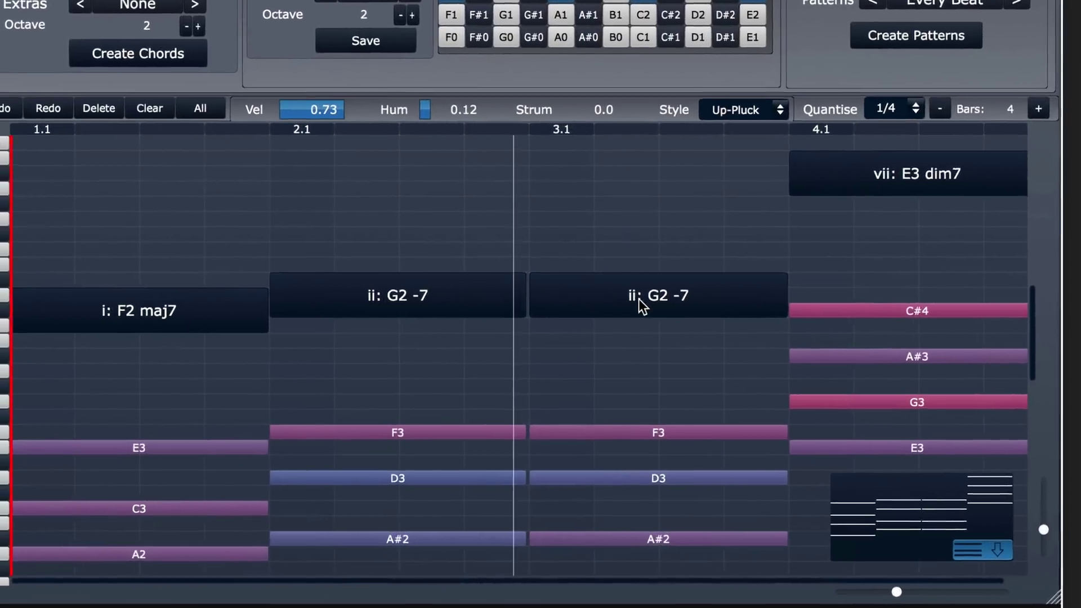
# Change the third chord from G2 -7 to A#2 maj7 and play the progression.
pyautogui.click(639, 324)
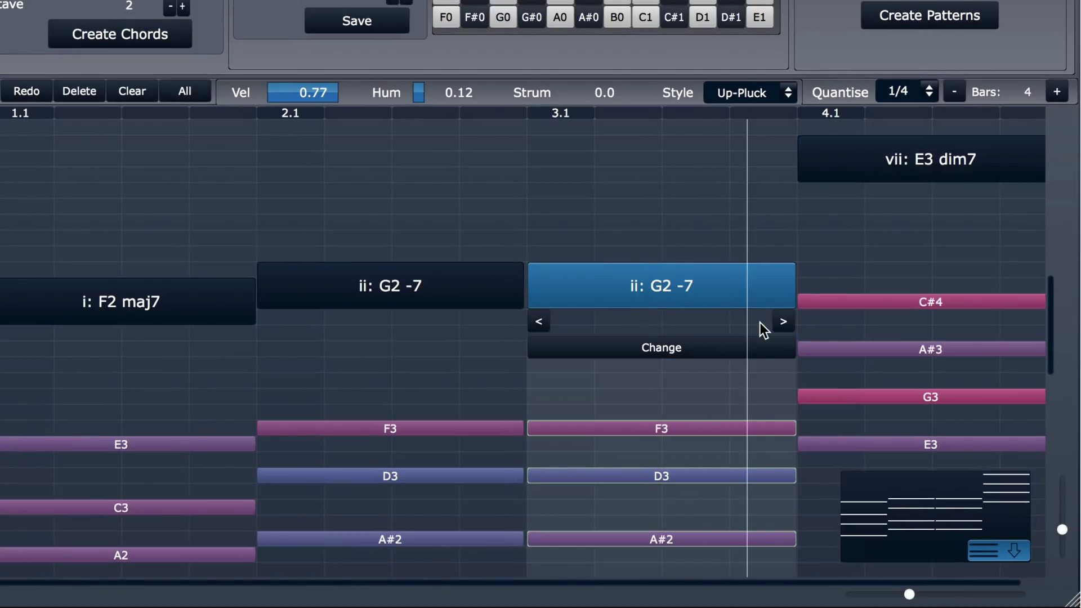
pyautogui.click(782, 322)
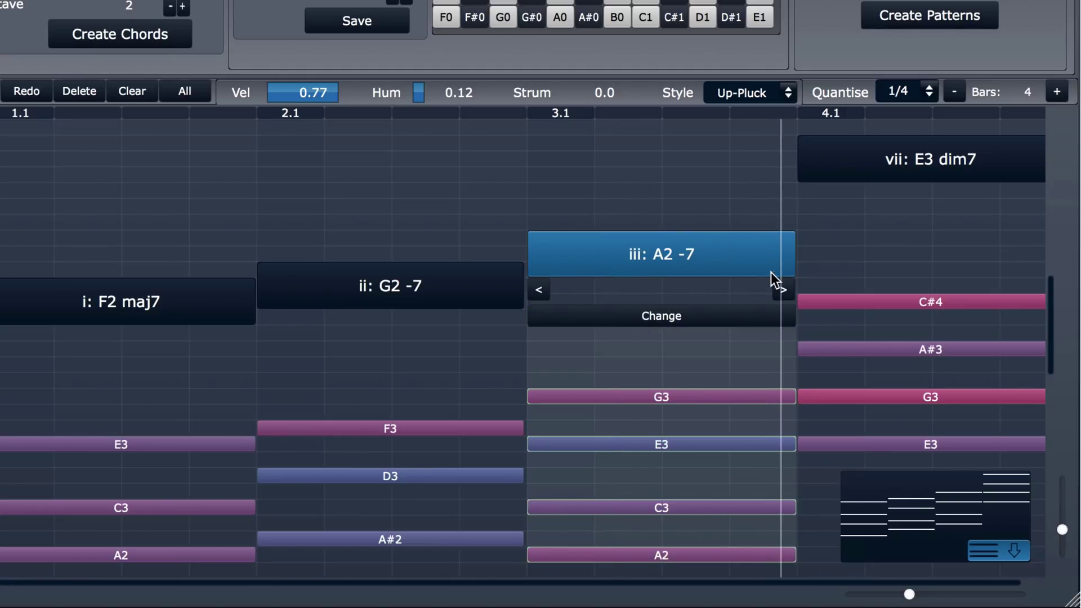
pyautogui.click(784, 288)
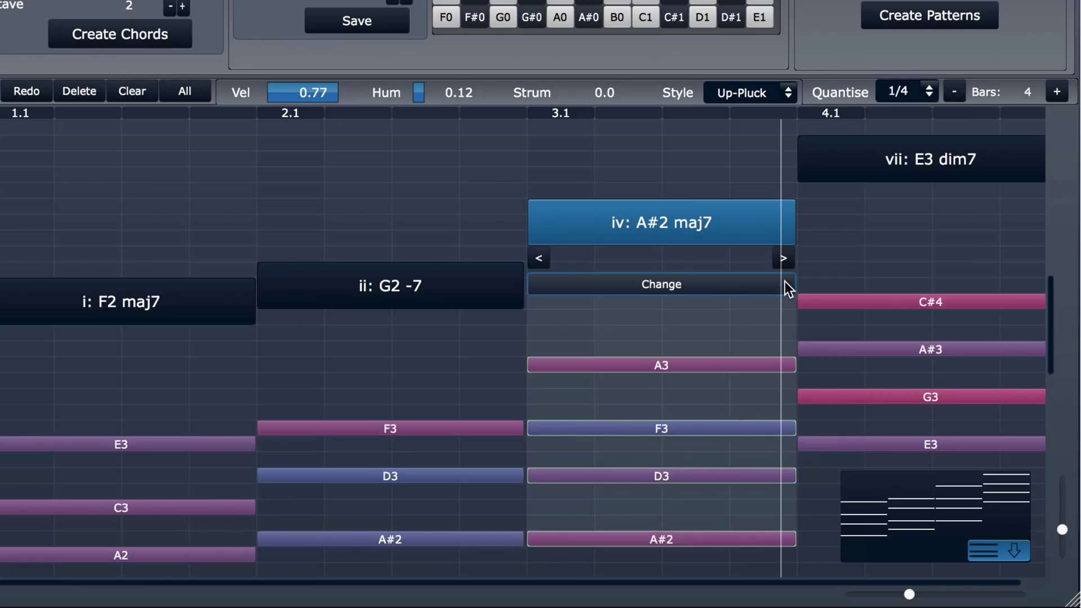
pyautogui.press('space')
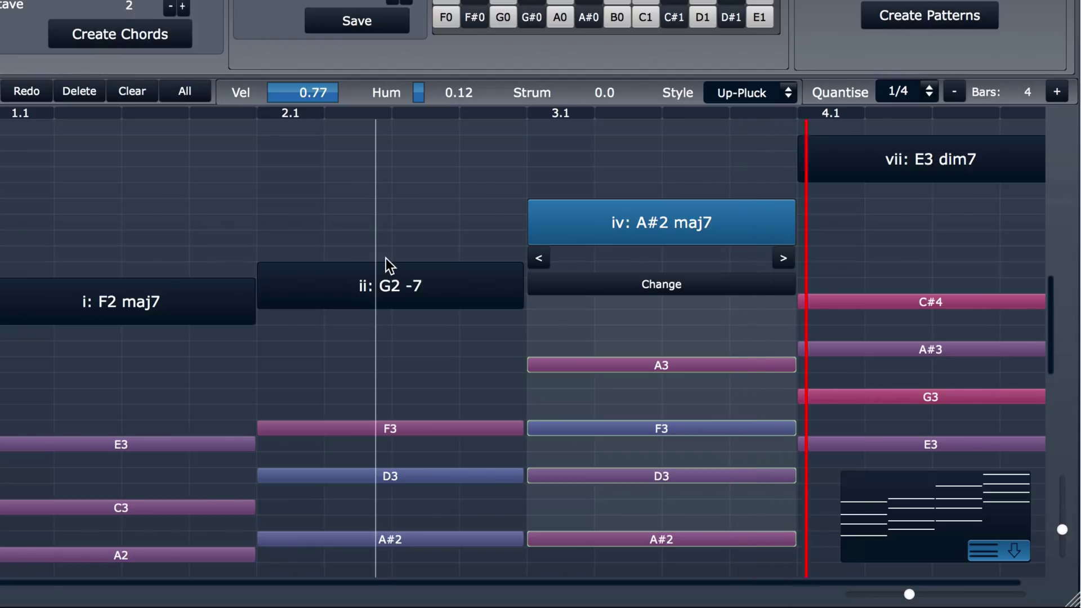
# Replace the last chord E3 dim7 with the C3 7/13 variant and play the progression.
pyautogui.click(944, 157)
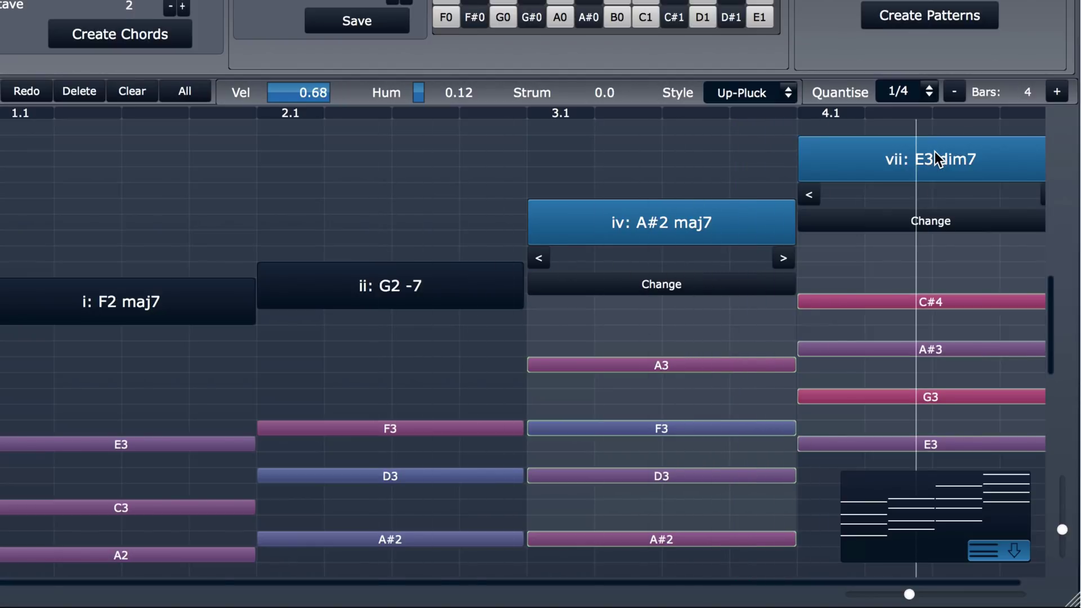
pyautogui.moveTo(944, 157); pyautogui.dragTo(931, 177)
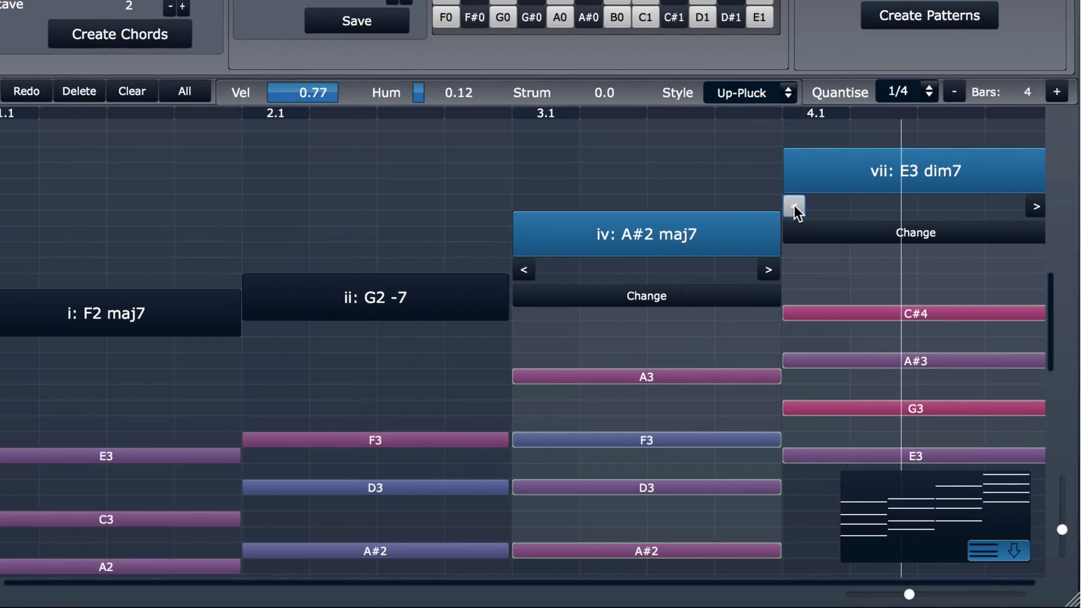
pyautogui.click(793, 207)
pyautogui.click(794, 209)
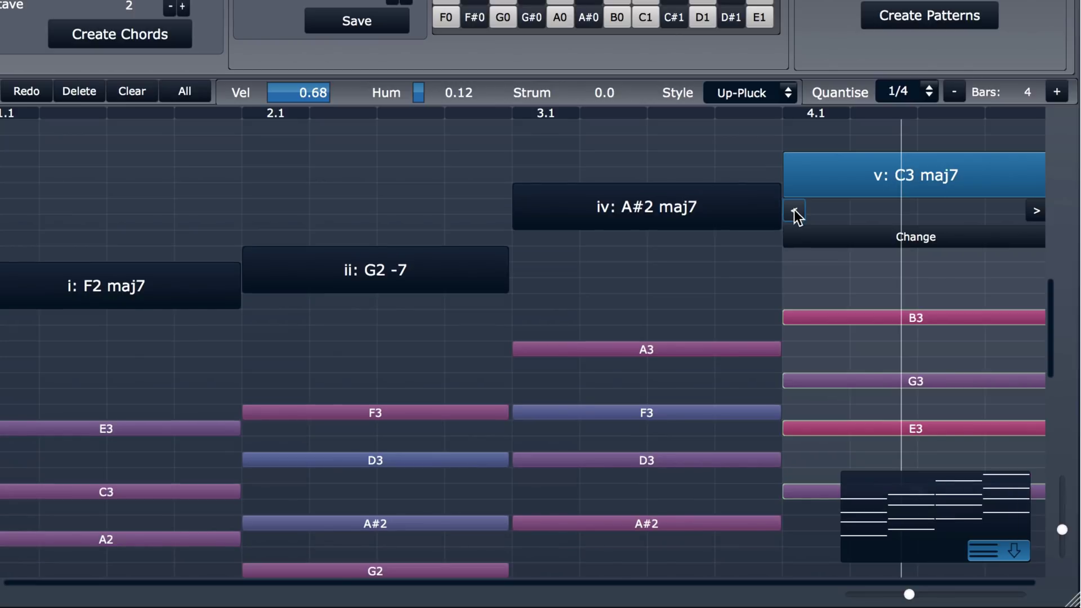
pyautogui.click(928, 238)
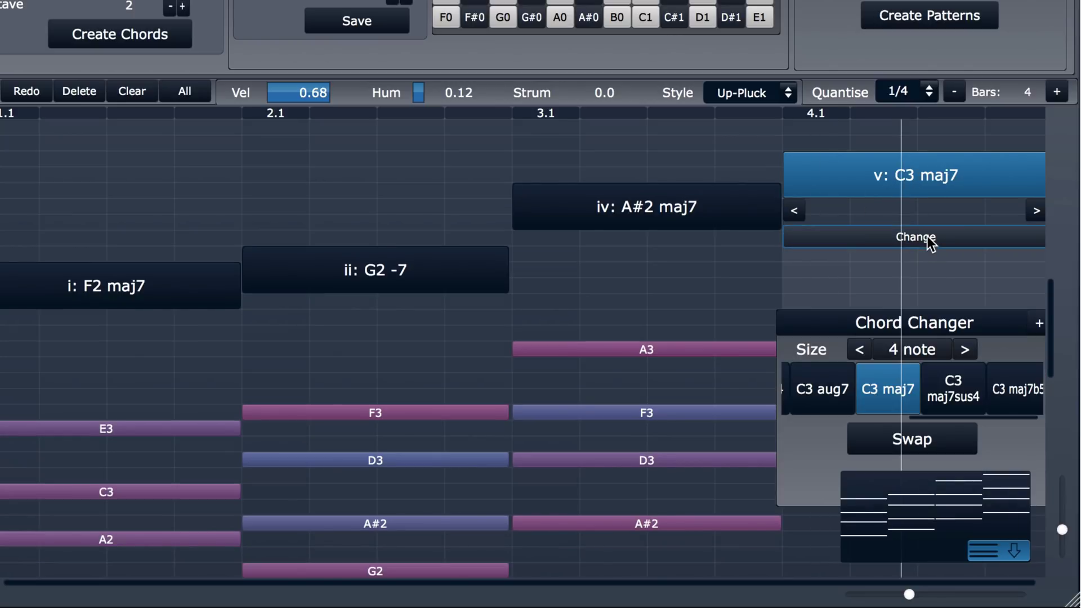
pyautogui.click(964, 349)
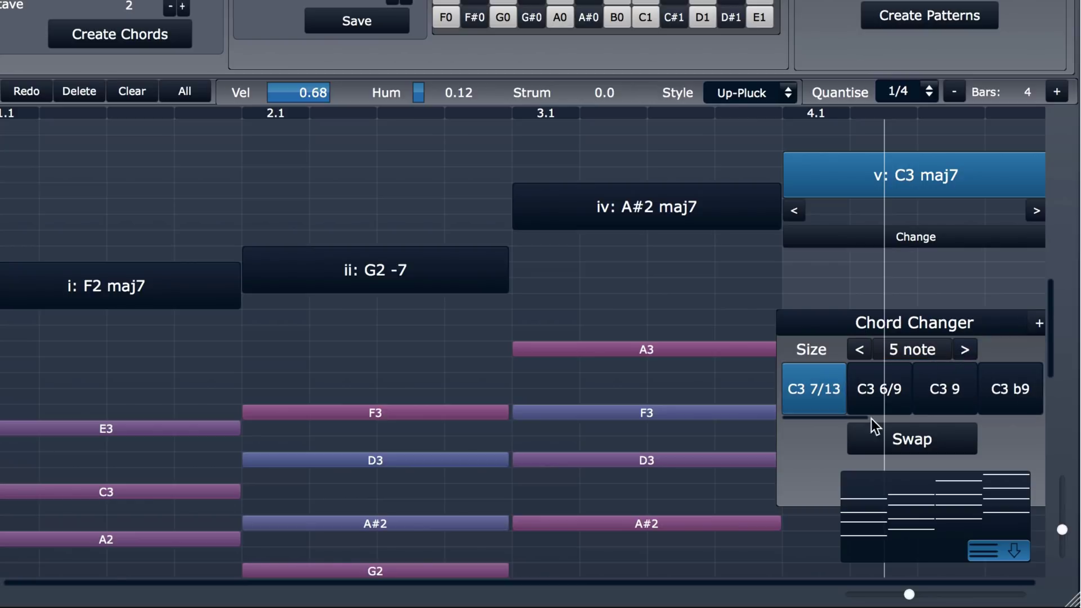
pyautogui.click(914, 435)
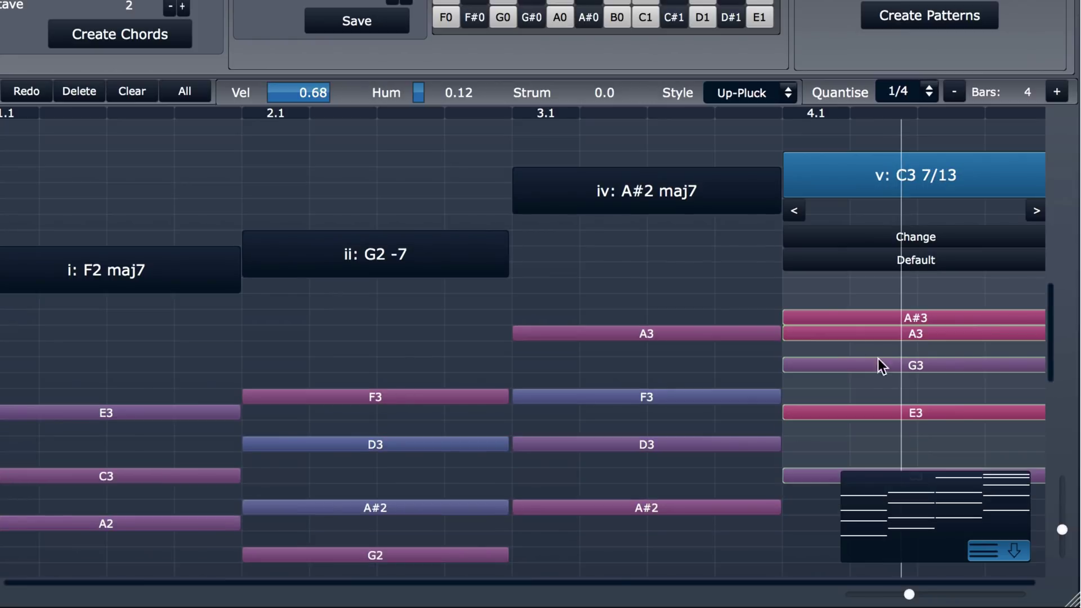
pyautogui.press('space')
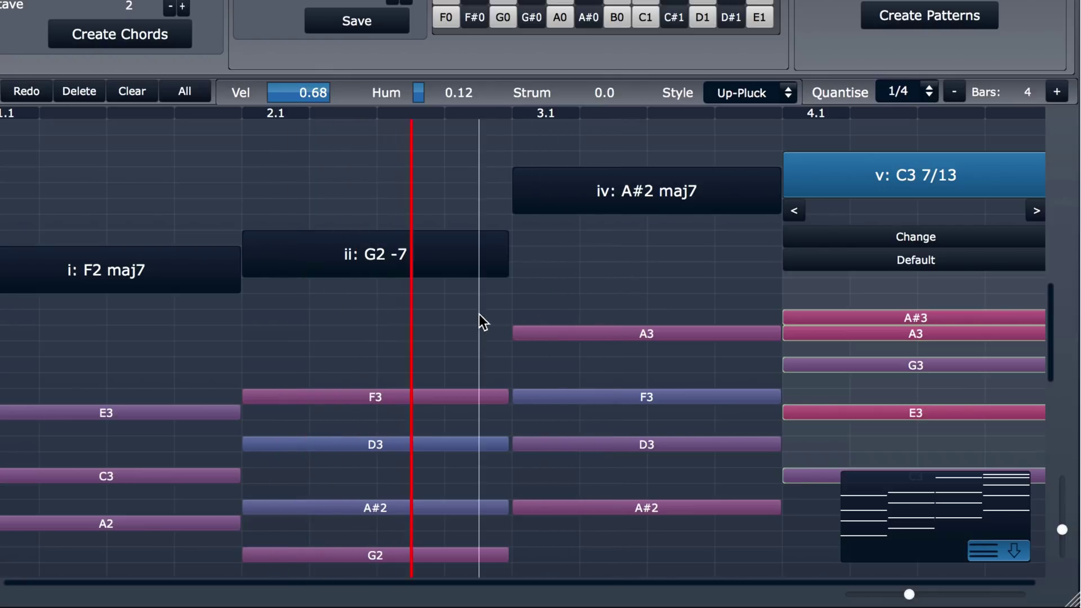
pyautogui.scroll(-1, 453, 317)
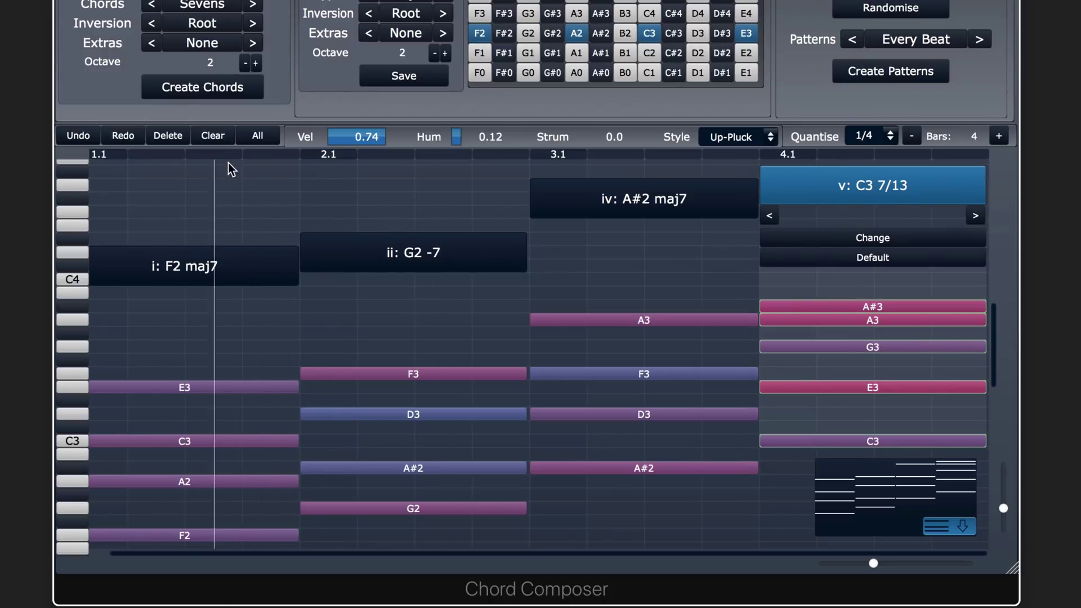
# Shorten all four chords to three quarters of a bar and strum them at 0.12 in Mix 1.
pyautogui.click(259, 136)
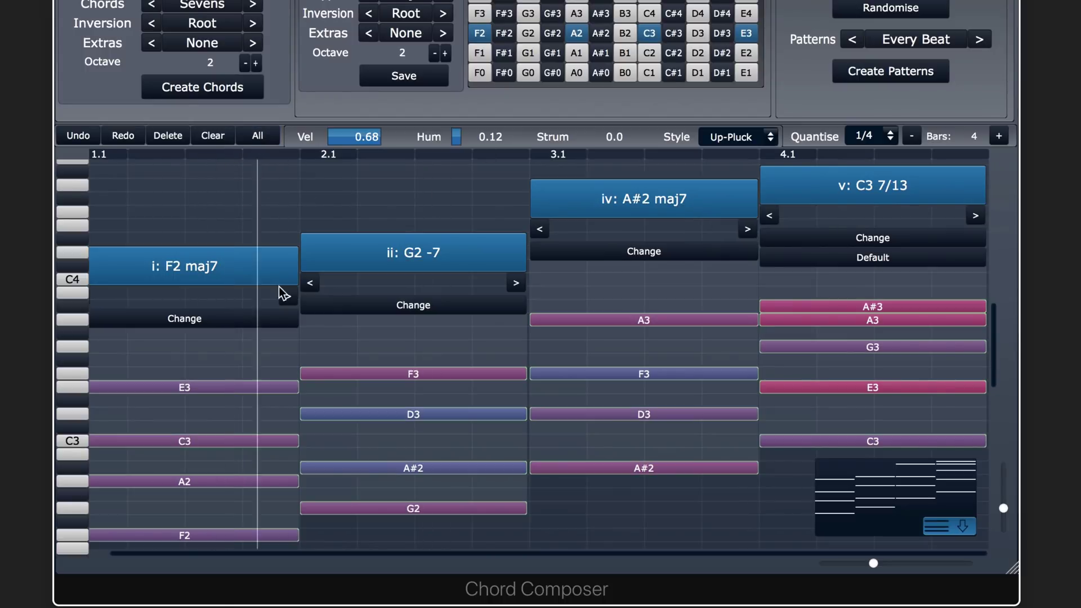
pyautogui.moveTo(285, 390); pyautogui.dragTo(236, 390)
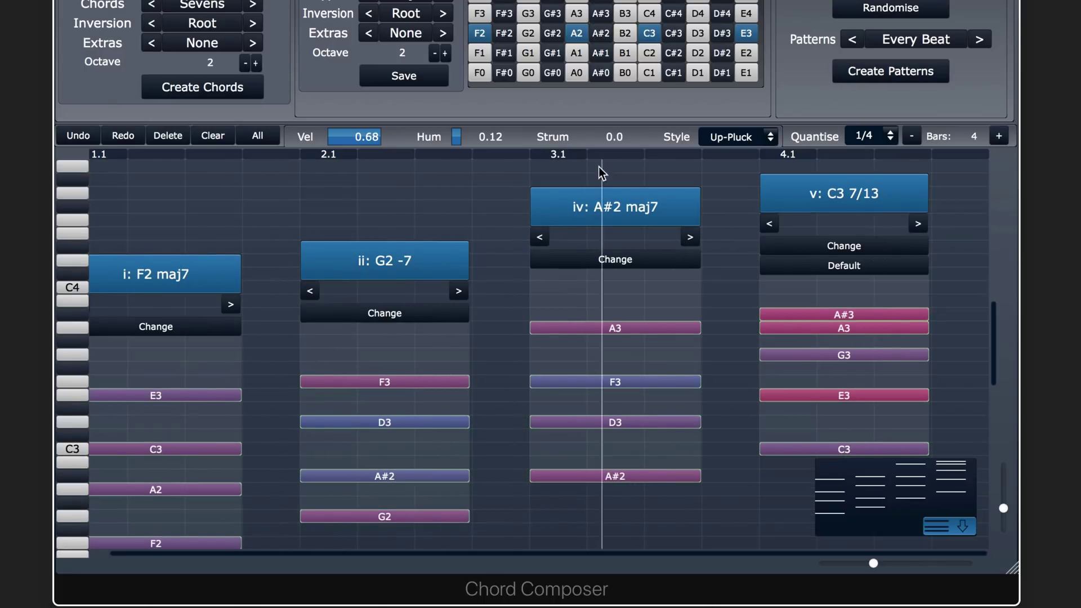
pyautogui.click(610, 137)
pyautogui.moveTo(610, 137); pyautogui.dragTo(588, 164)
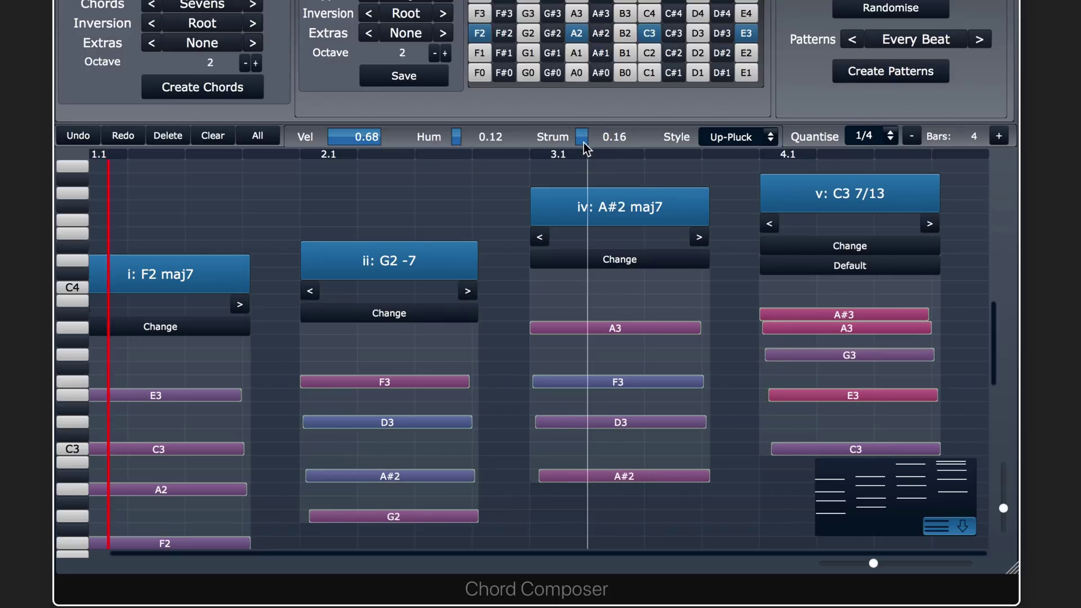
pyautogui.click(726, 138)
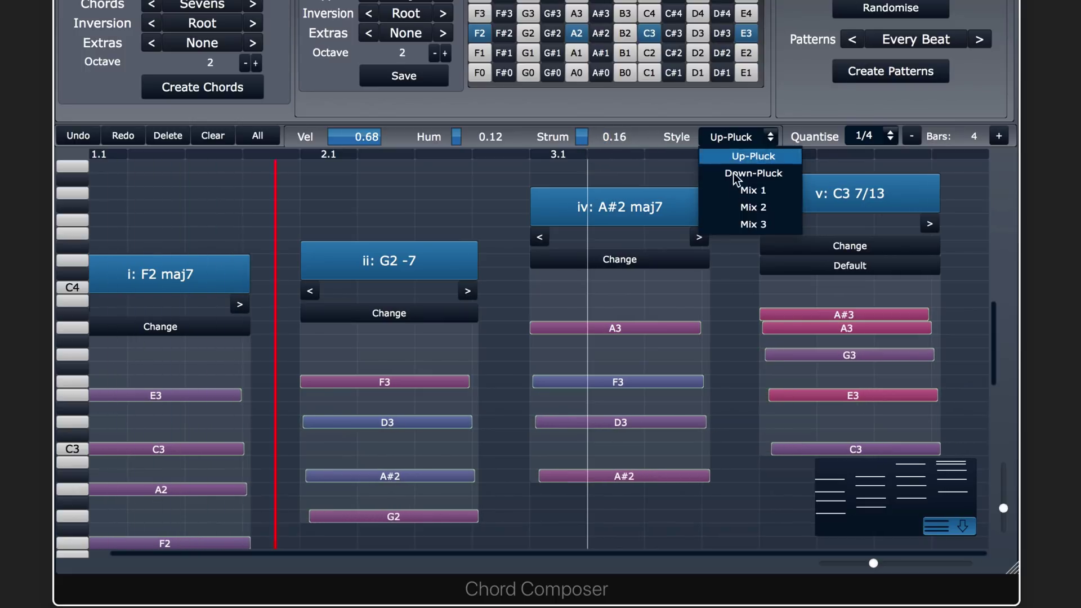
pyautogui.click(737, 193)
pyautogui.moveTo(586, 139); pyautogui.dragTo(584, 142)
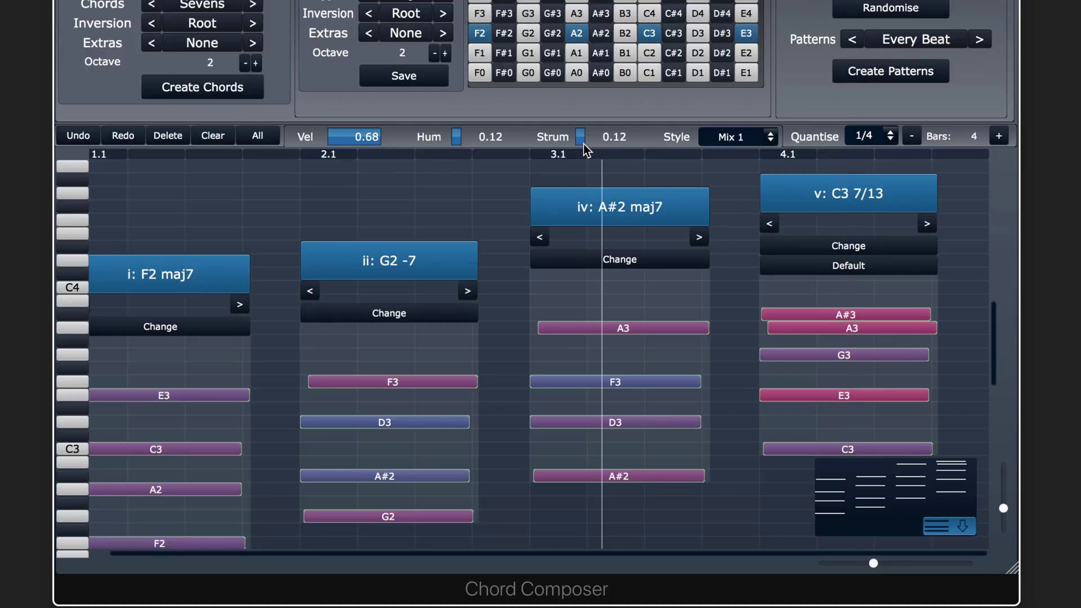
# Clear the chords and create a random G2 -7, A2 -7, E3 dim7 pattern strummed Up-Pluck at 0.07.
pyautogui.click(218, 135)
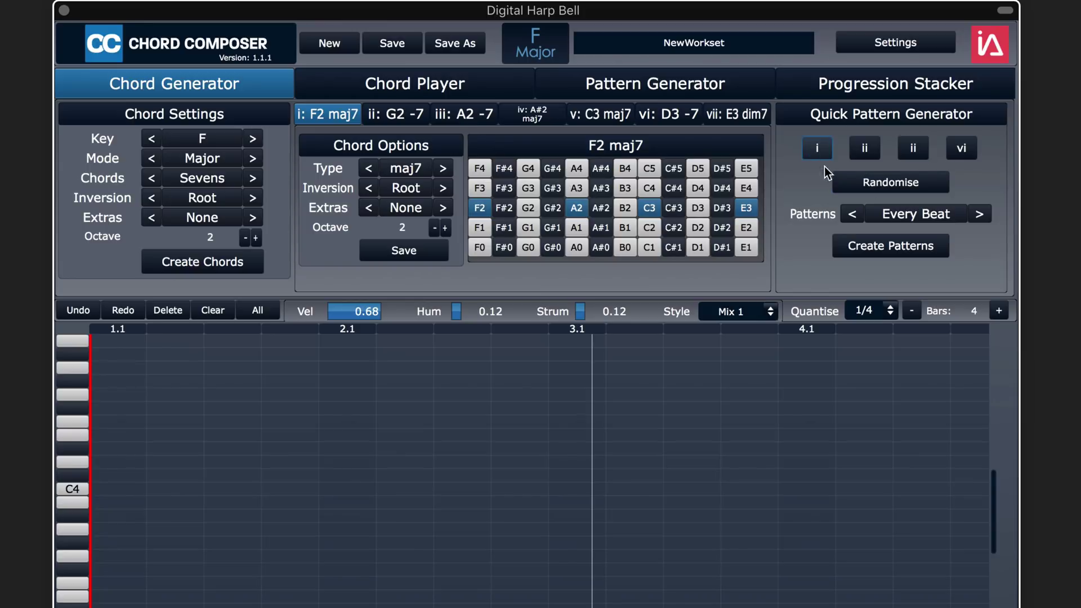
pyautogui.click(897, 177)
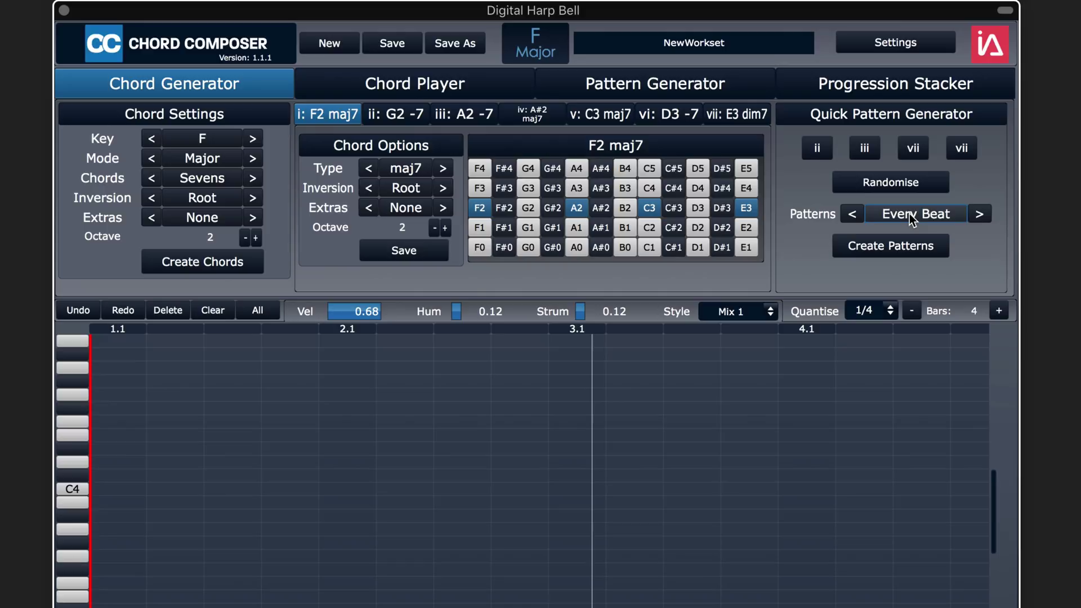
pyautogui.click(895, 249)
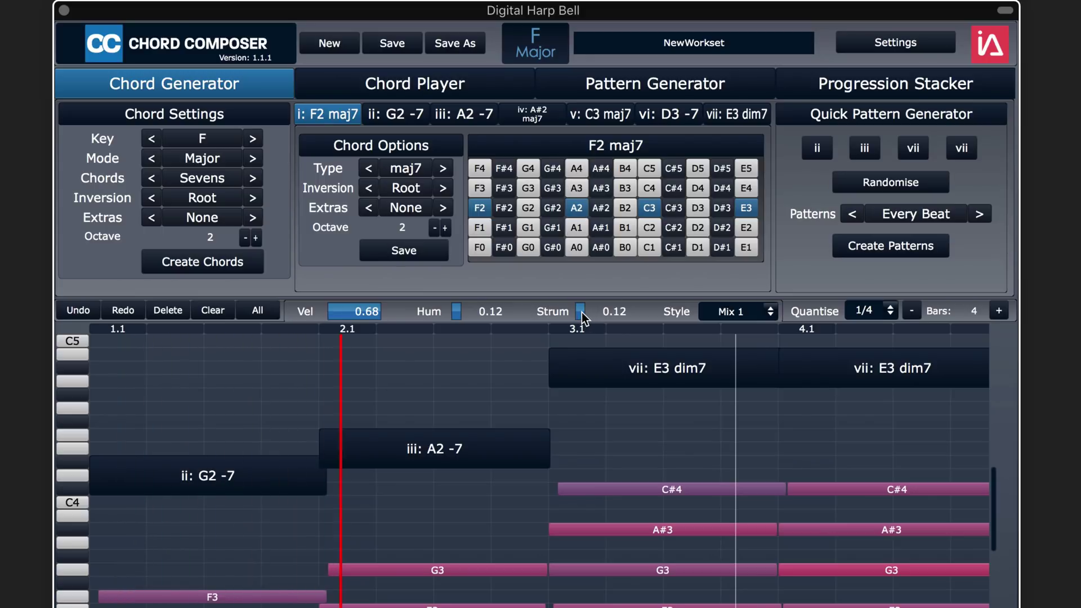
pyautogui.moveTo(582, 314); pyautogui.dragTo(581, 313)
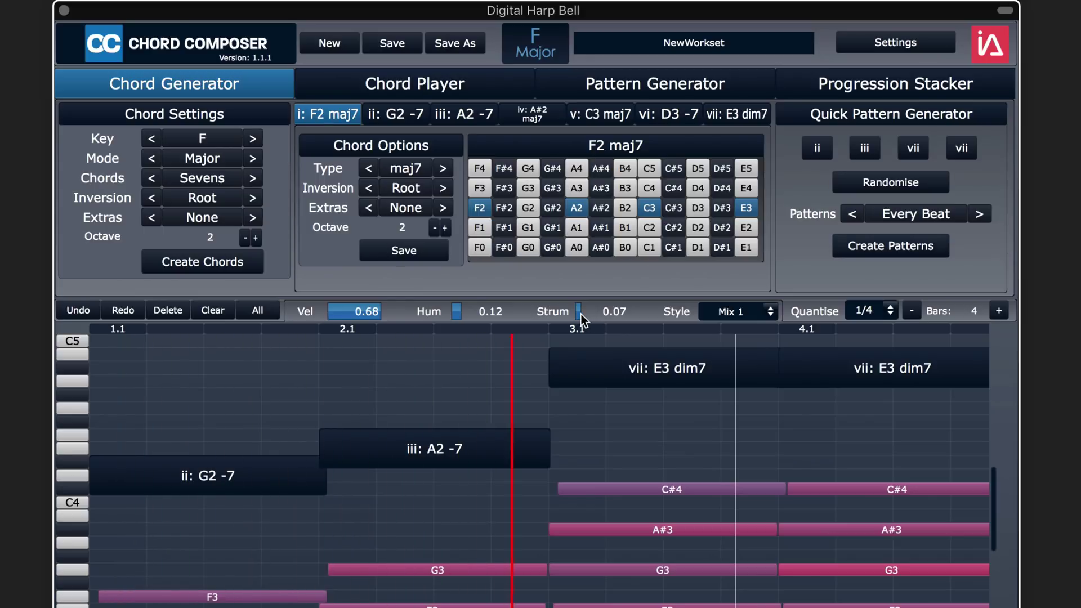
pyautogui.click(742, 312)
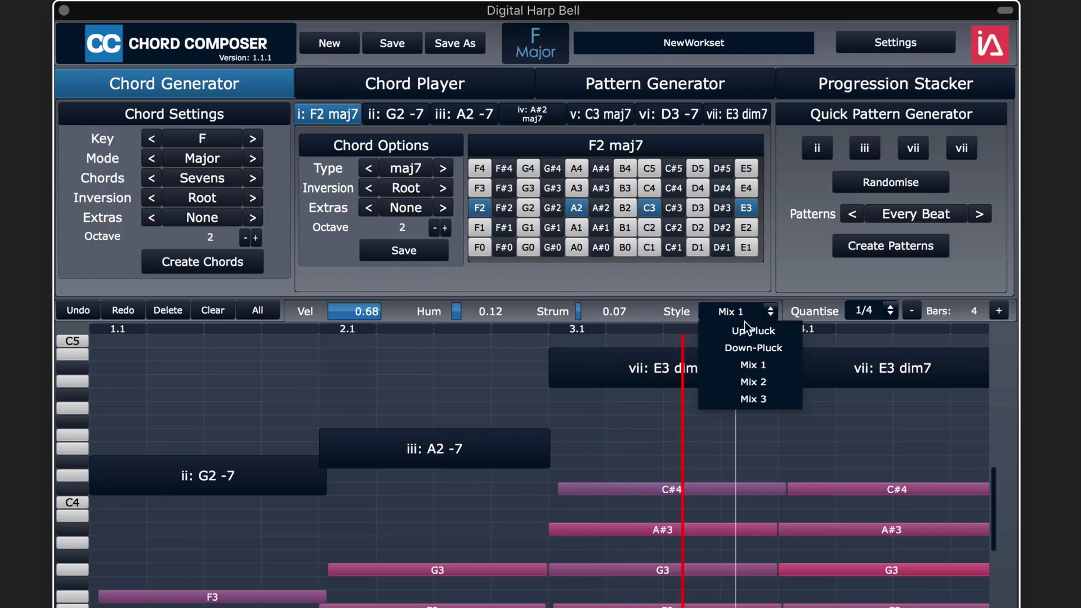
pyautogui.click(749, 329)
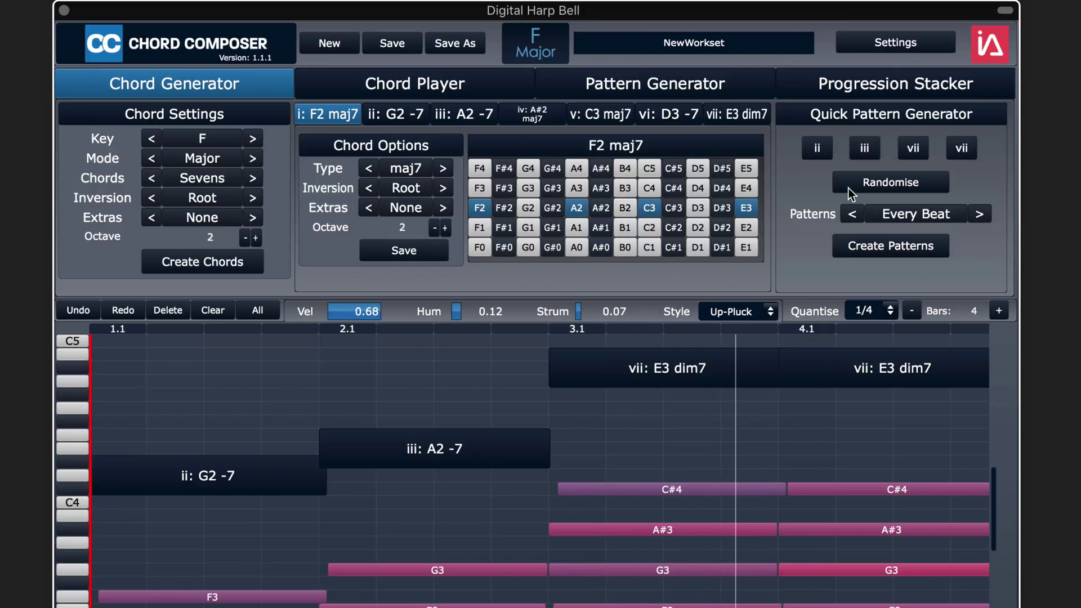
# Create a random progression in the Sixteen Strum rhythm and play it back.
pyautogui.click(883, 183)
pyautogui.click(840, 245)
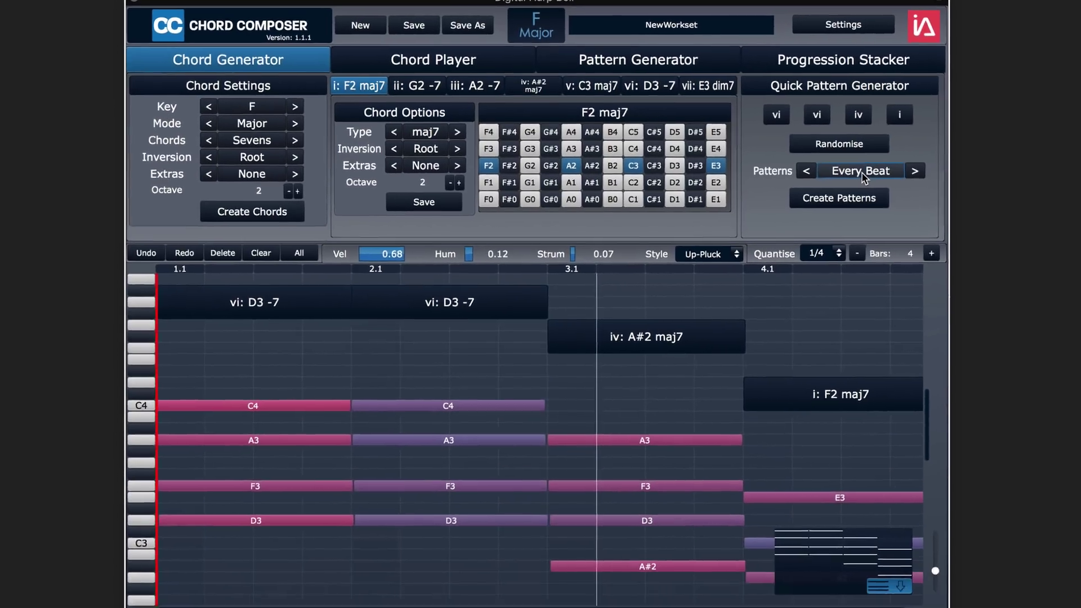
pyautogui.click(893, 199)
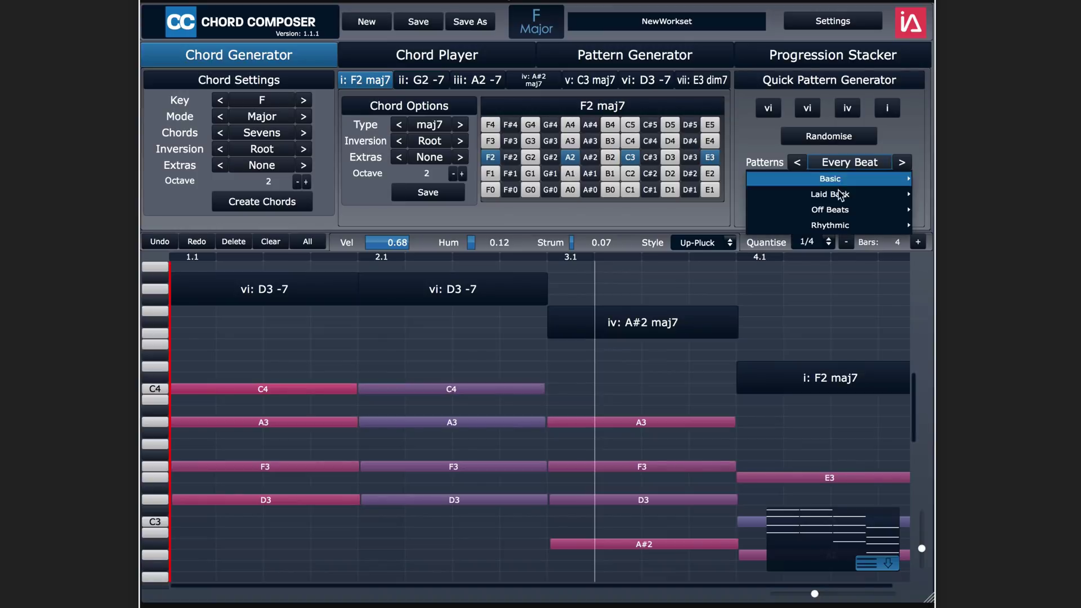
pyautogui.moveTo(876, 259)
pyautogui.moveTo(834, 224)
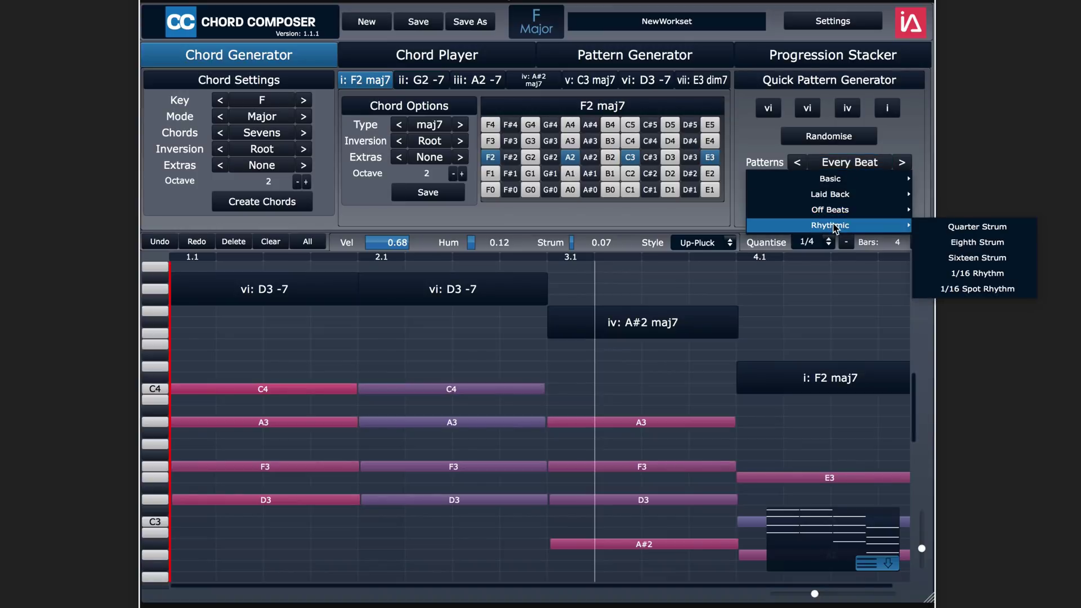
pyautogui.click(966, 258)
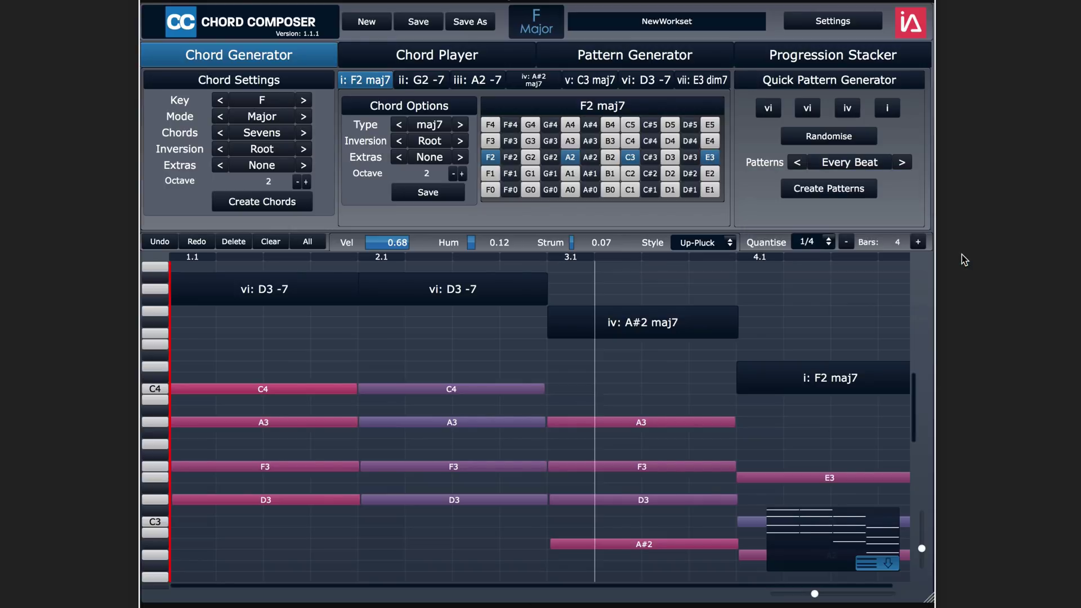
pyautogui.click(829, 188)
pyautogui.press('space')
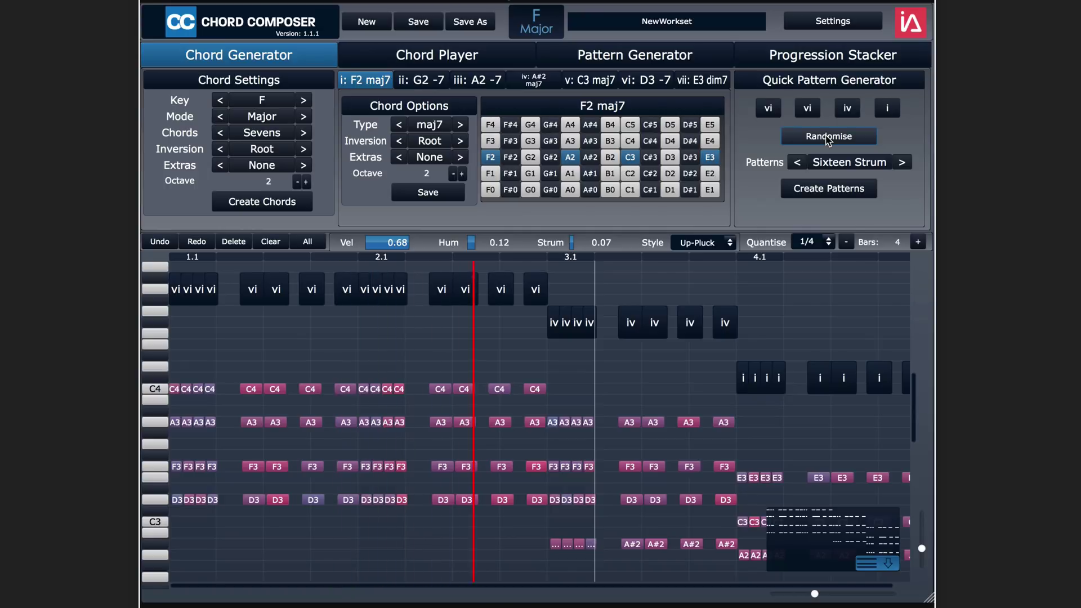
pyautogui.press('space')
# Randomise a new v–vi–iii–ii progression into the roll and play it.
pyautogui.click(828, 138)
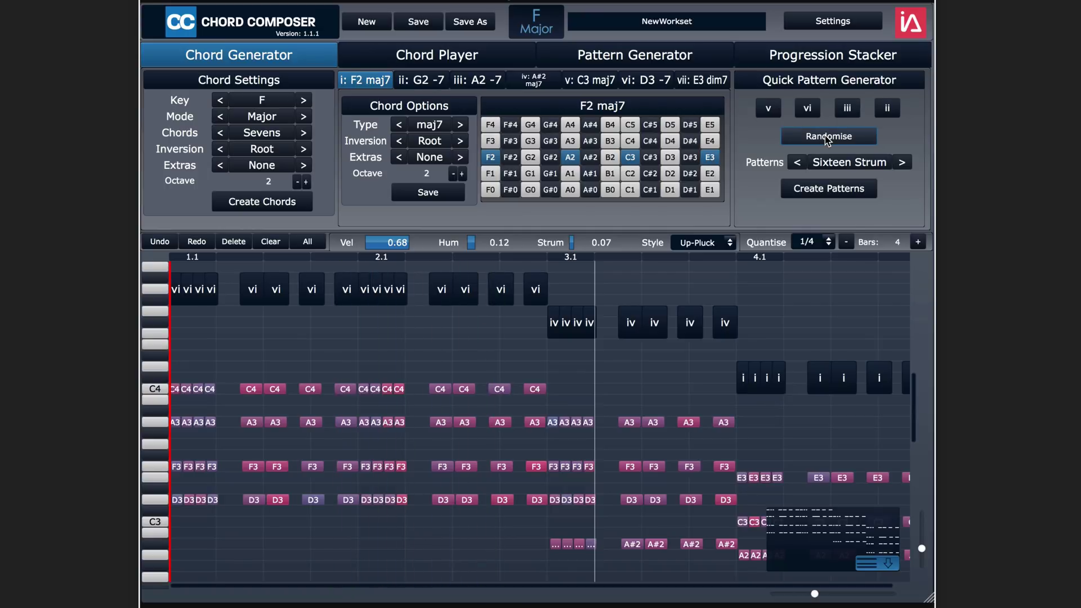
pyautogui.click(829, 191)
pyautogui.press('space')
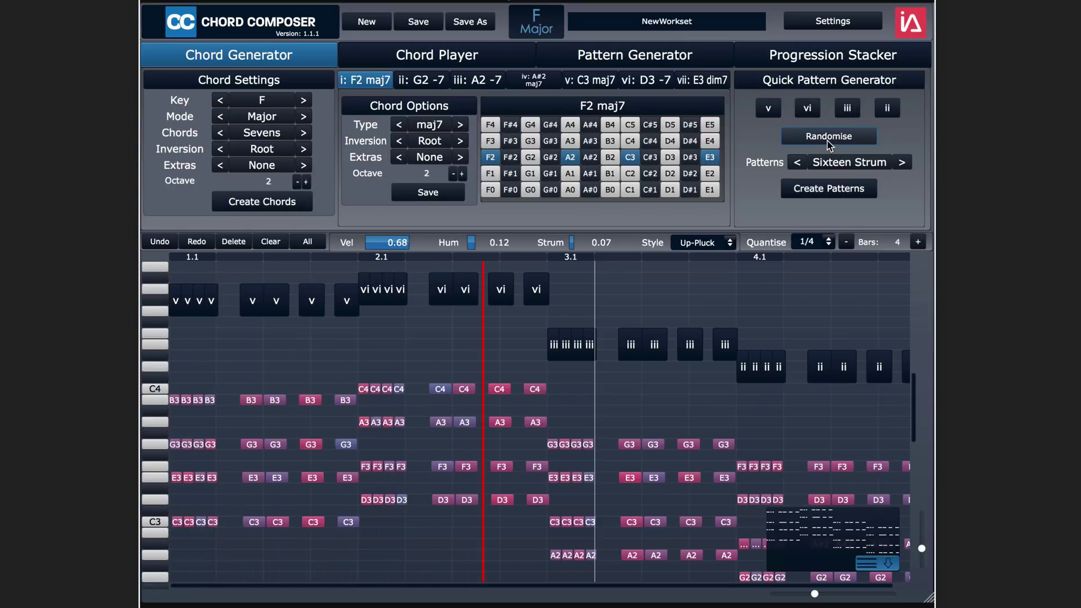
# Generate a random v–i–v–i progression in Off Beat 1/8 rhythm, play it, and select the first i chord.
pyautogui.press('space')
pyautogui.click(835, 163)
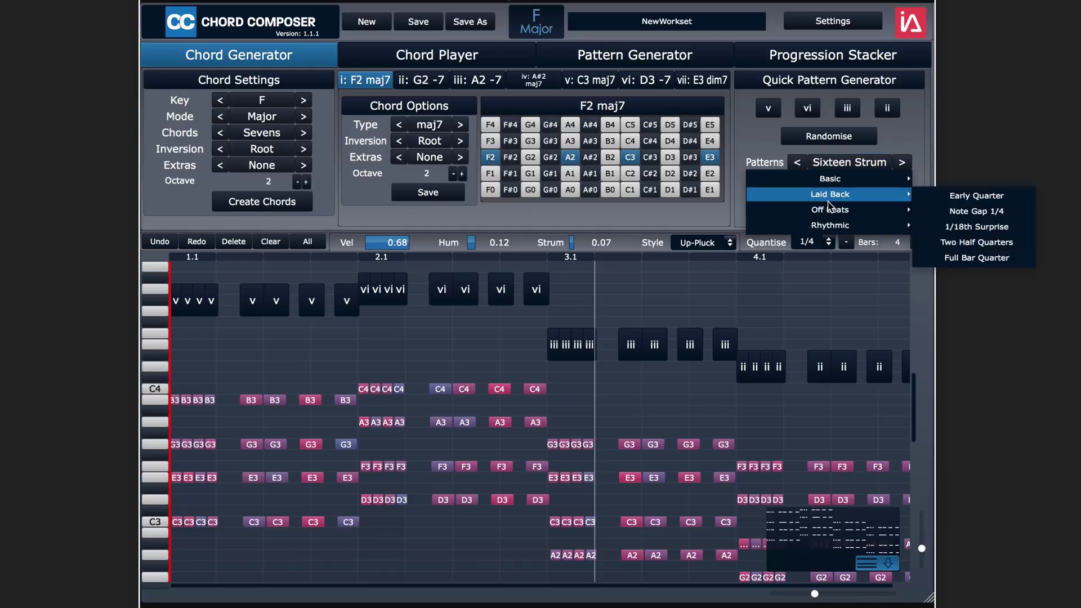
pyautogui.moveTo(829, 211)
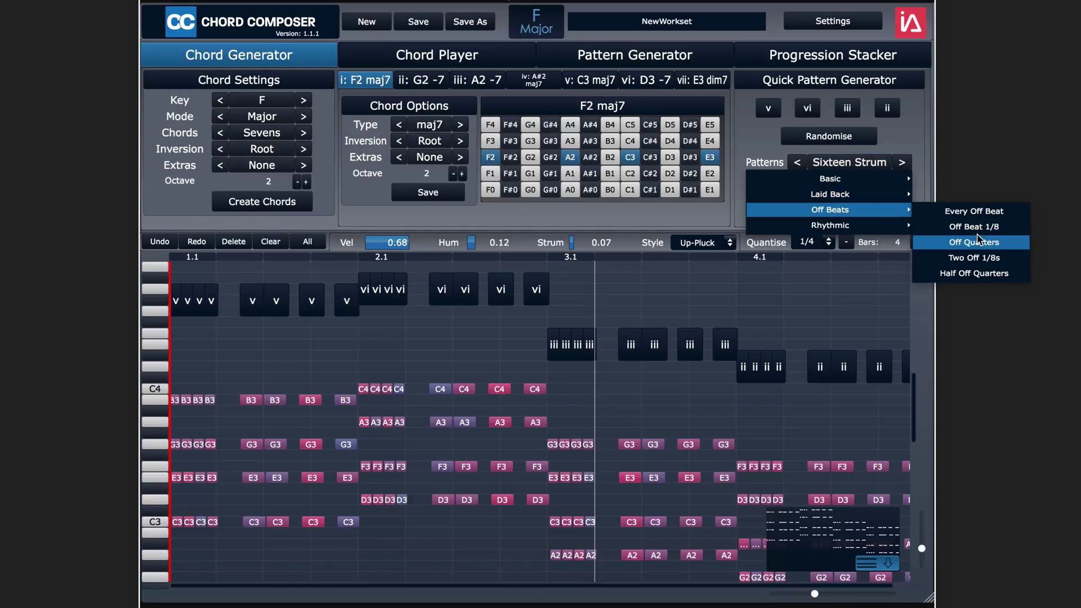
pyautogui.click(883, 165)
pyautogui.click(835, 141)
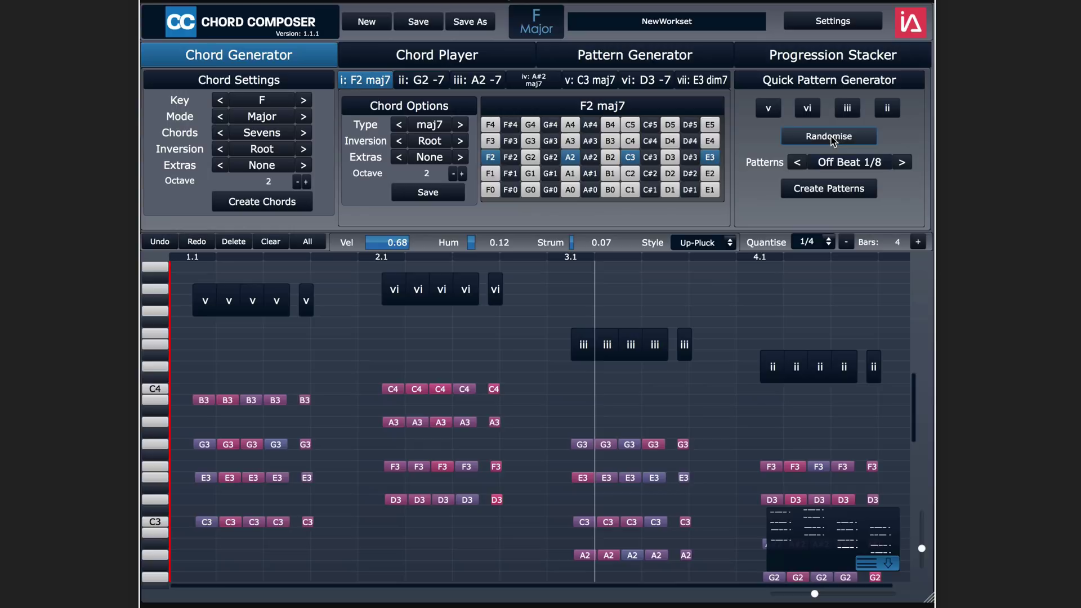
pyautogui.click(834, 139)
pyautogui.click(832, 189)
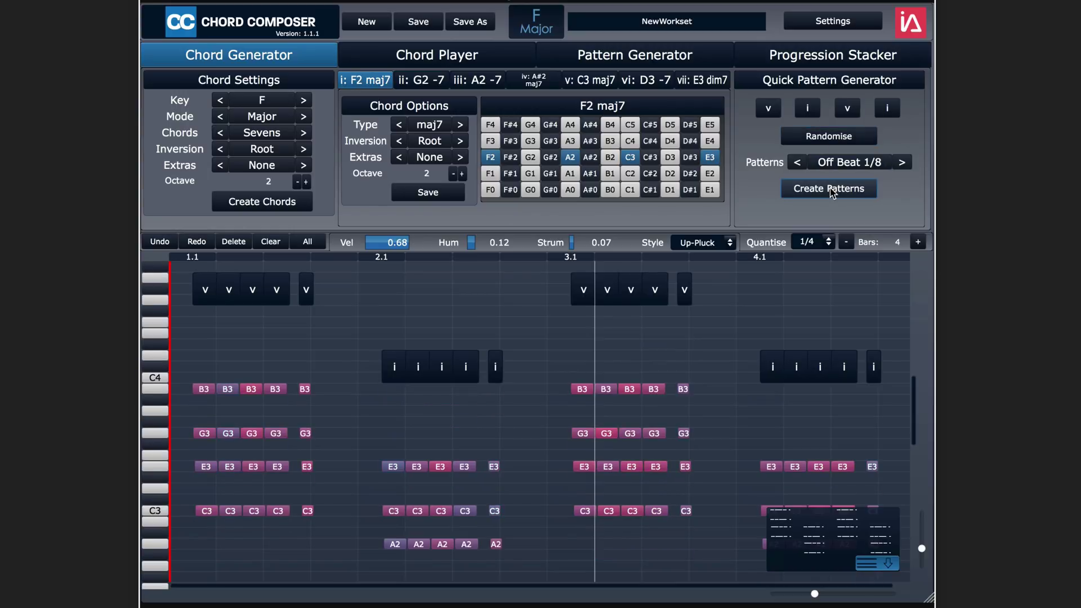
pyautogui.press('space')
pyautogui.press('space')
pyautogui.click(395, 371)
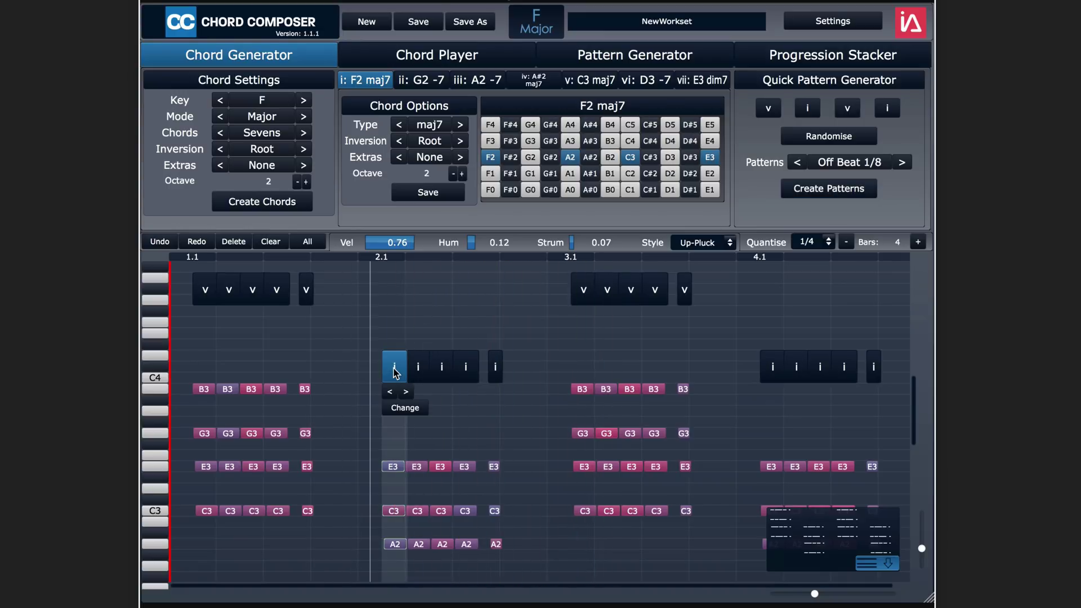
pyautogui.click(404, 406)
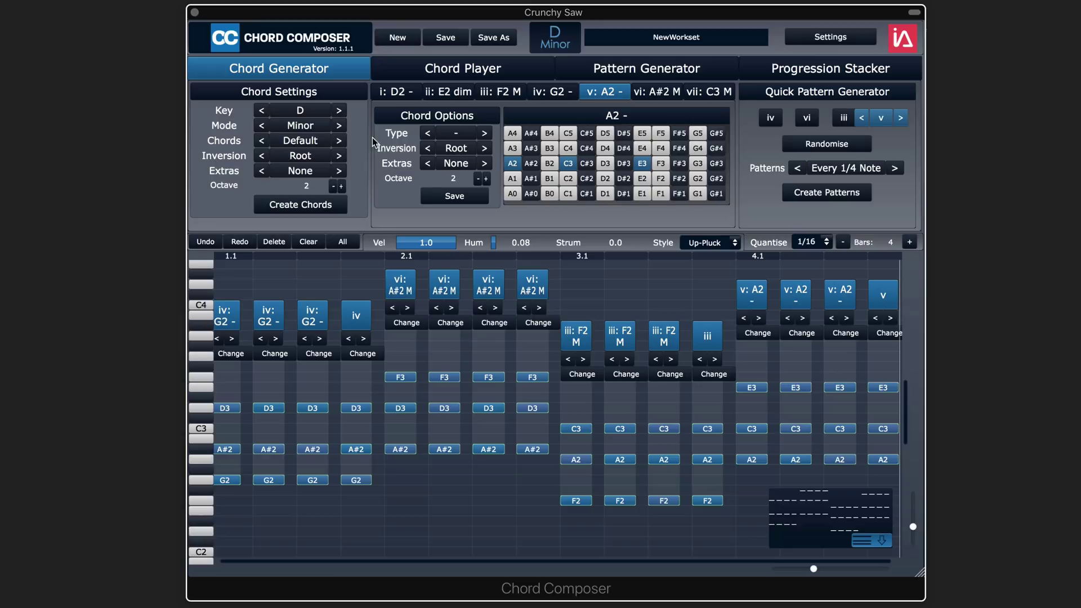
pyautogui.press('space')
pyautogui.press('space')
# In the Pattern Generator, give the first chord velocity 0.74 and 1/8 pattern steps.
pyautogui.click(631, 71)
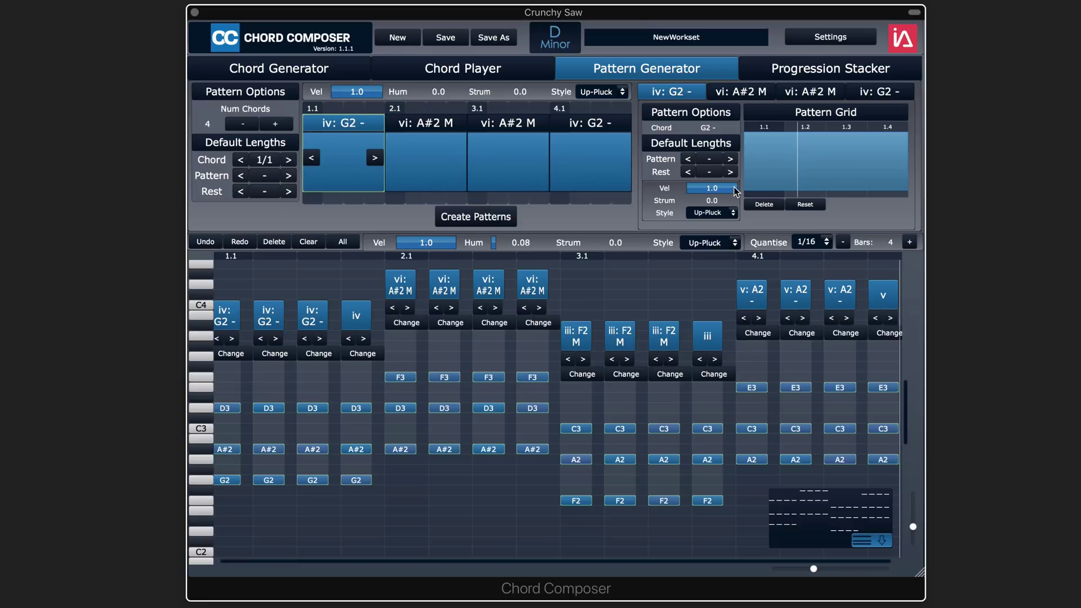
pyautogui.moveTo(734, 187); pyautogui.dragTo(725, 188)
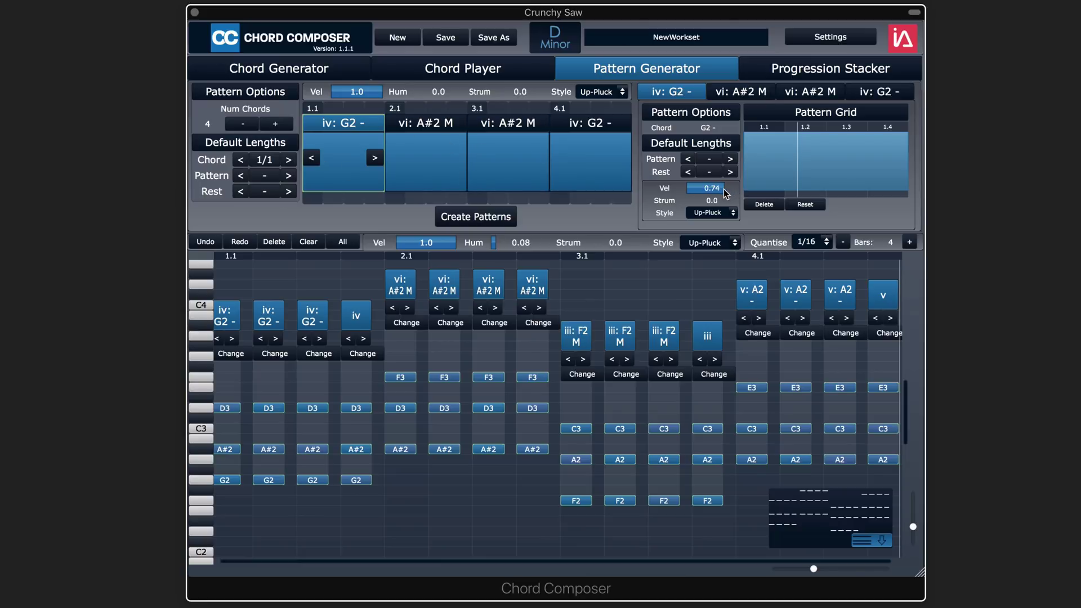
pyautogui.click(731, 159)
pyautogui.click(730, 159)
pyautogui.click(731, 160)
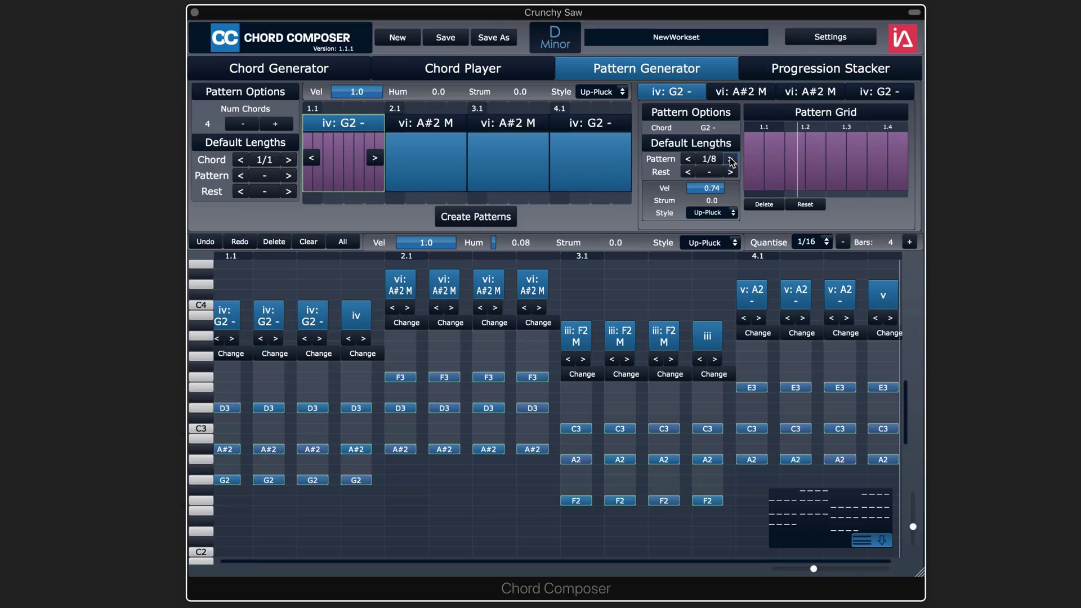
# Delete the second eighth of beat 1.1 and the first eighths of beats 1.2 and 1.4.
pyautogui.click(771, 162)
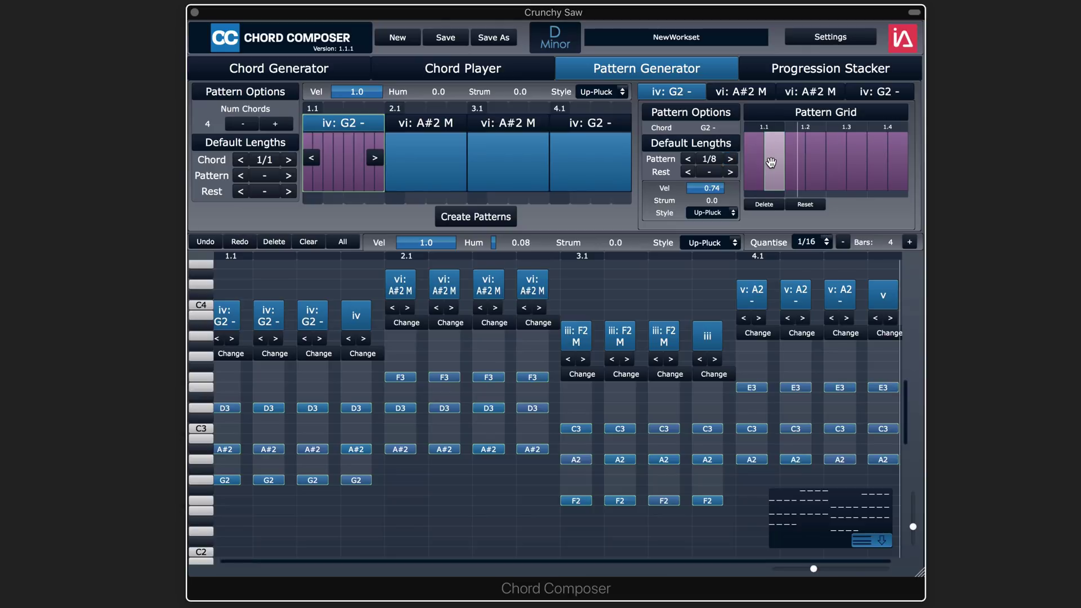
pyautogui.click(770, 205)
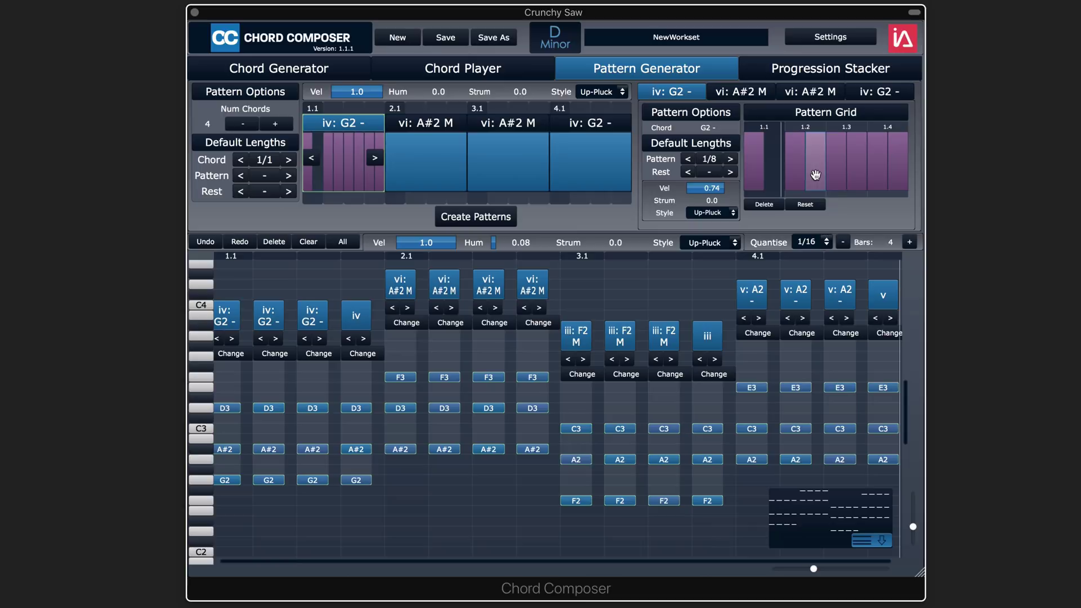
pyautogui.click(815, 175)
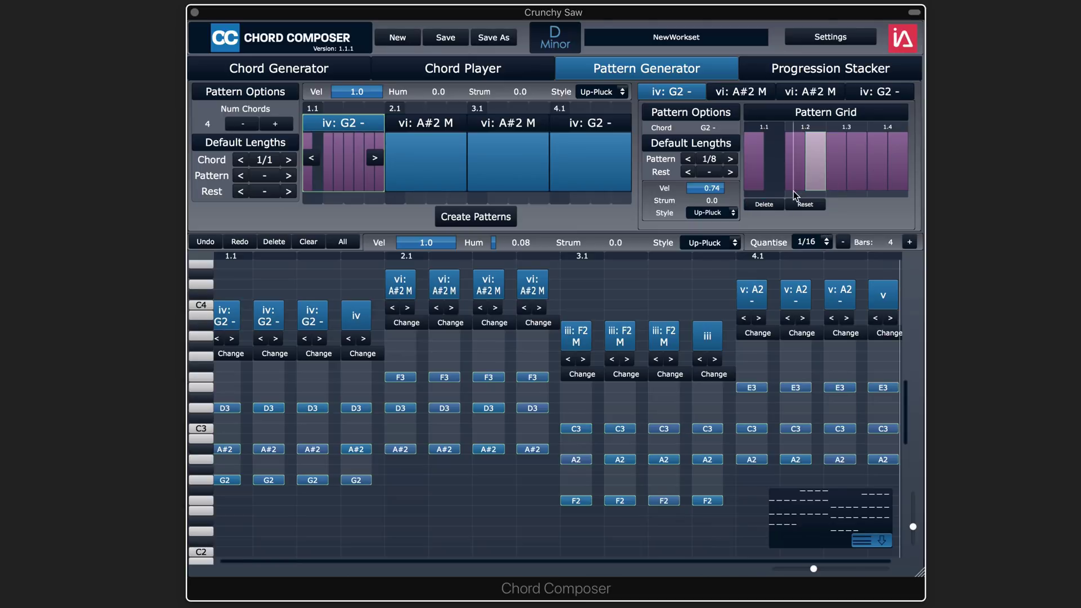
pyautogui.click(764, 204)
pyautogui.click(868, 163)
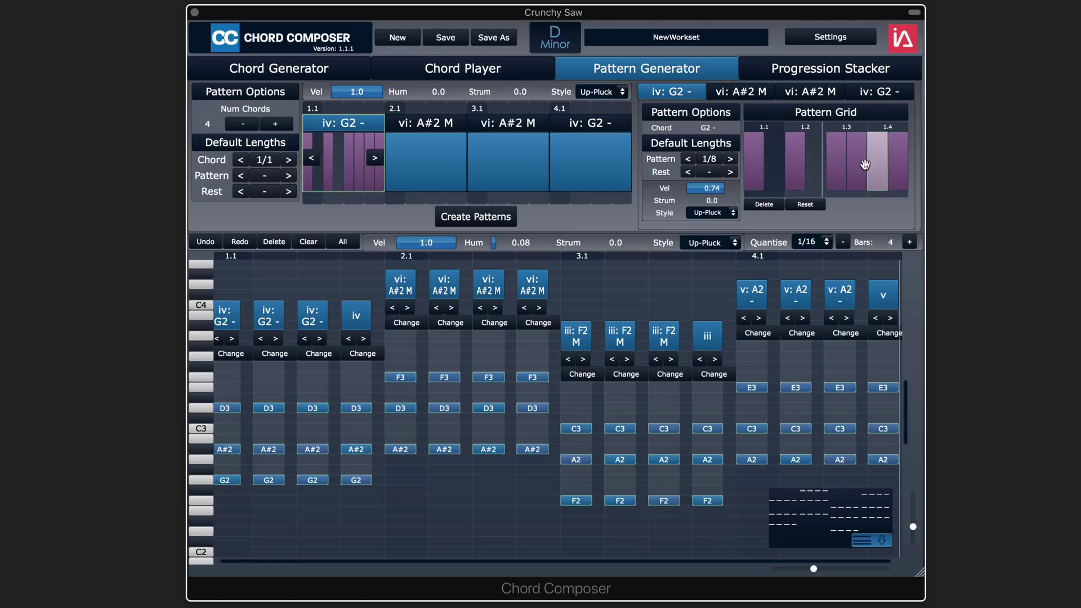
pyautogui.click(764, 204)
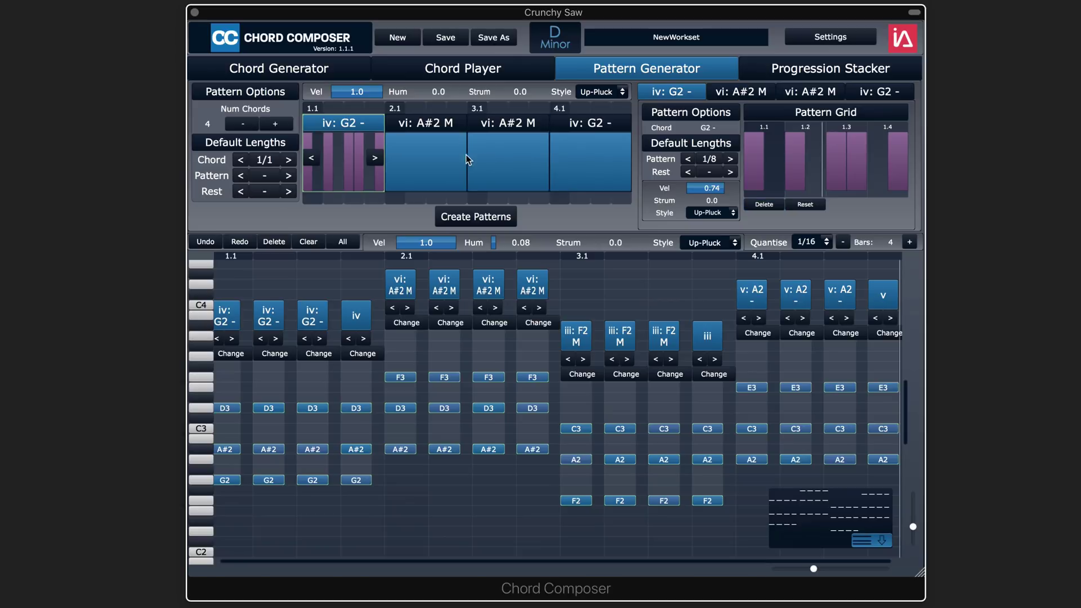
# Give the vi: A#2 M chord its own pattern with 1/16 steps.
pyautogui.click(432, 154)
pyautogui.click(730, 160)
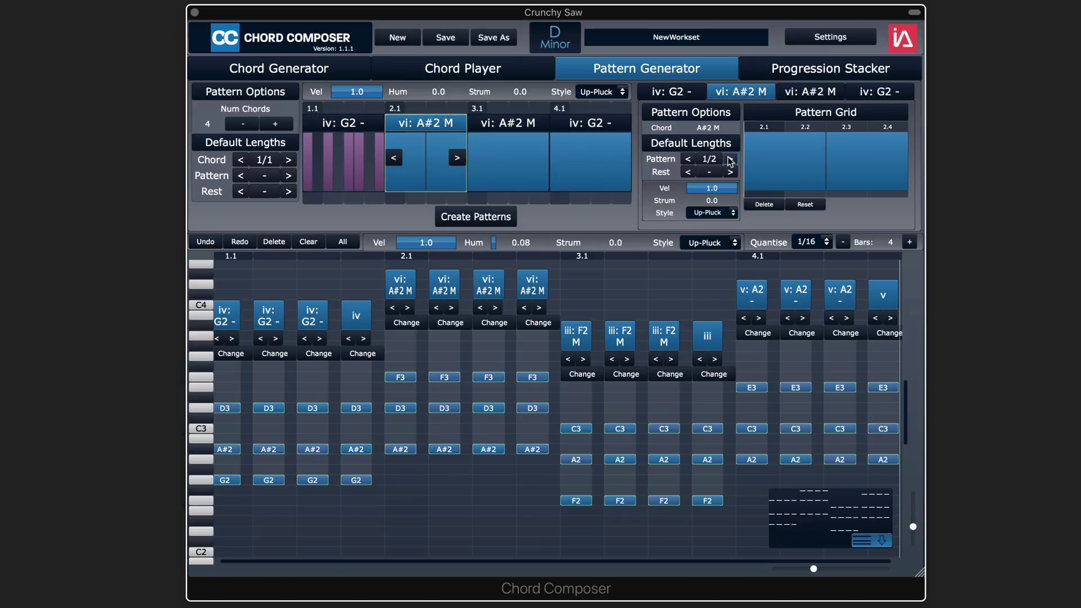
pyautogui.click(731, 160)
pyautogui.click(730, 160)
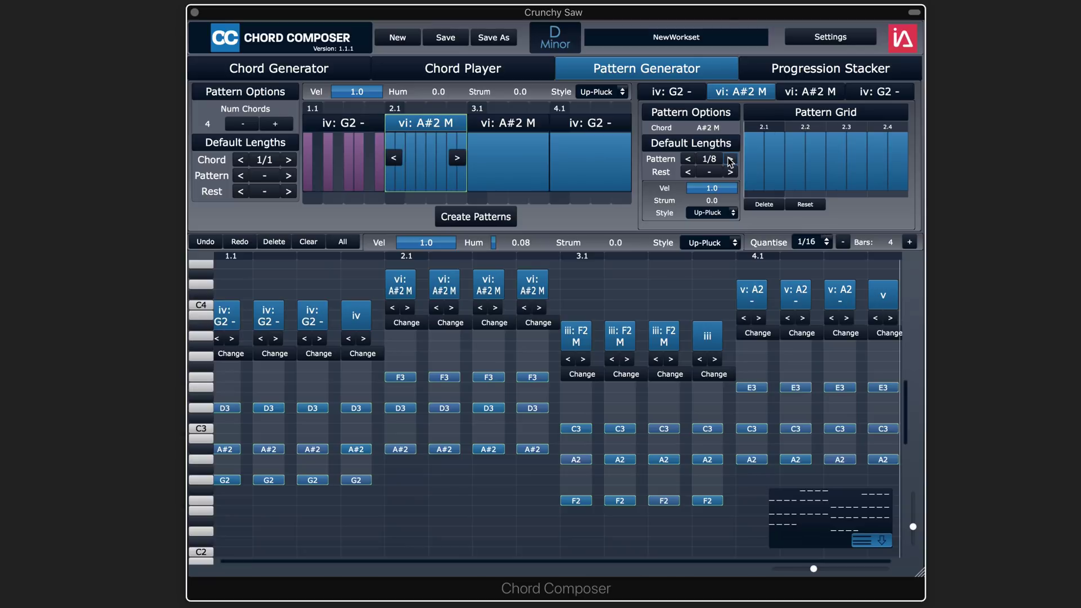
pyautogui.click(730, 160)
# Remove several sixteenth steps across beats 2.1, 2.2 and 2.4 of the A#2 M pattern.
pyautogui.click(770, 166)
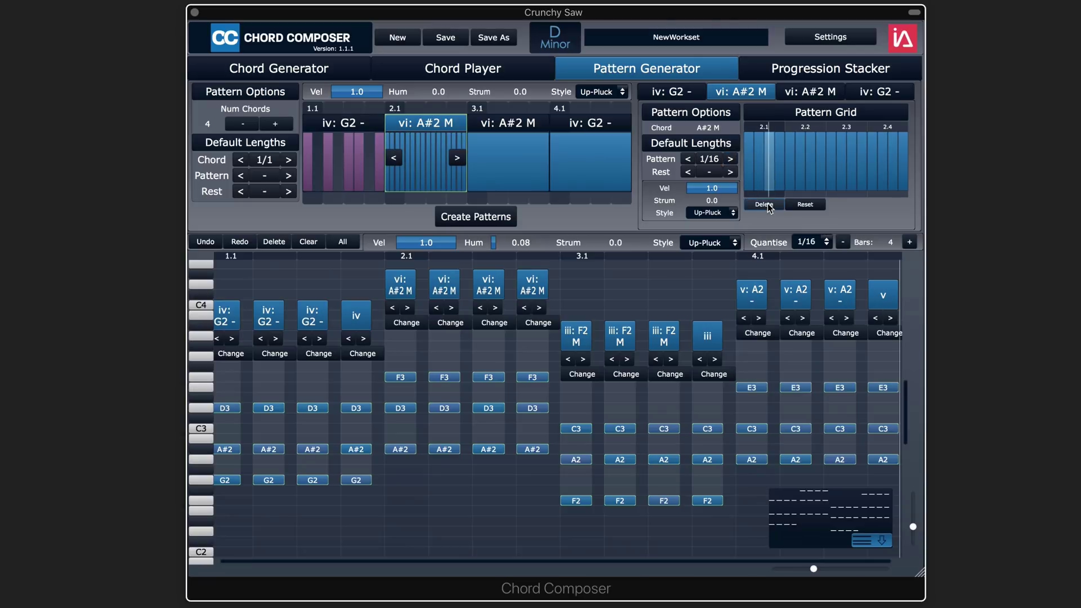
pyautogui.click(779, 176)
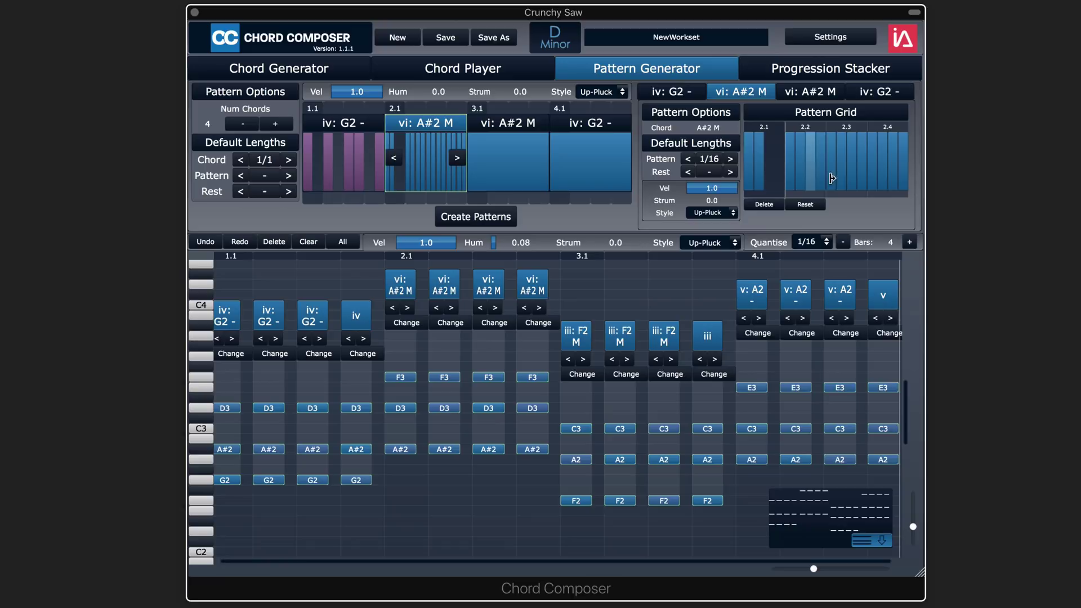
pyautogui.click(800, 169)
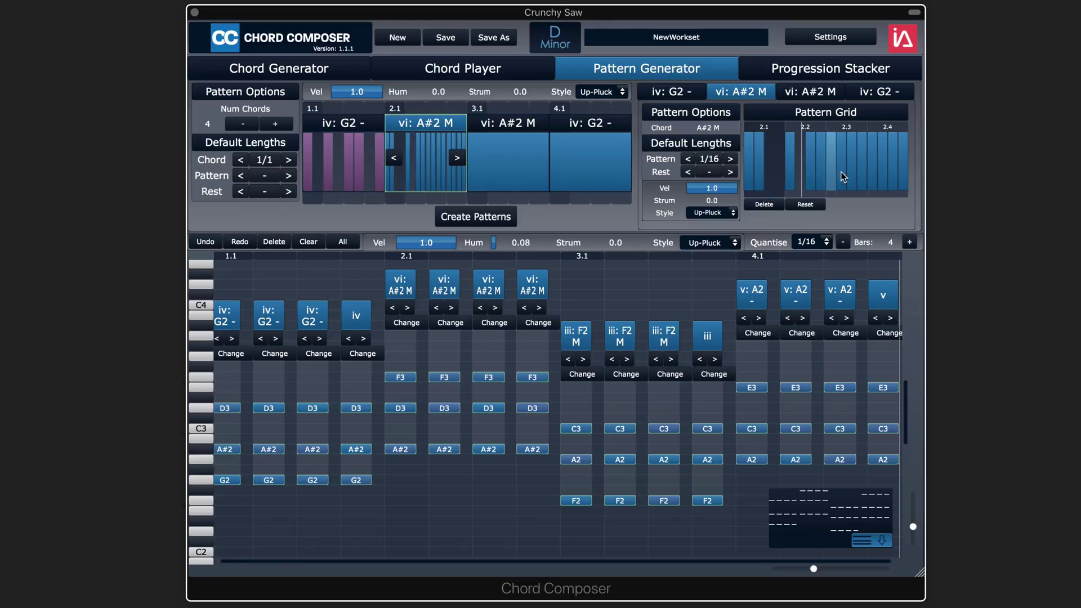
pyautogui.click(869, 178)
pyautogui.click(770, 204)
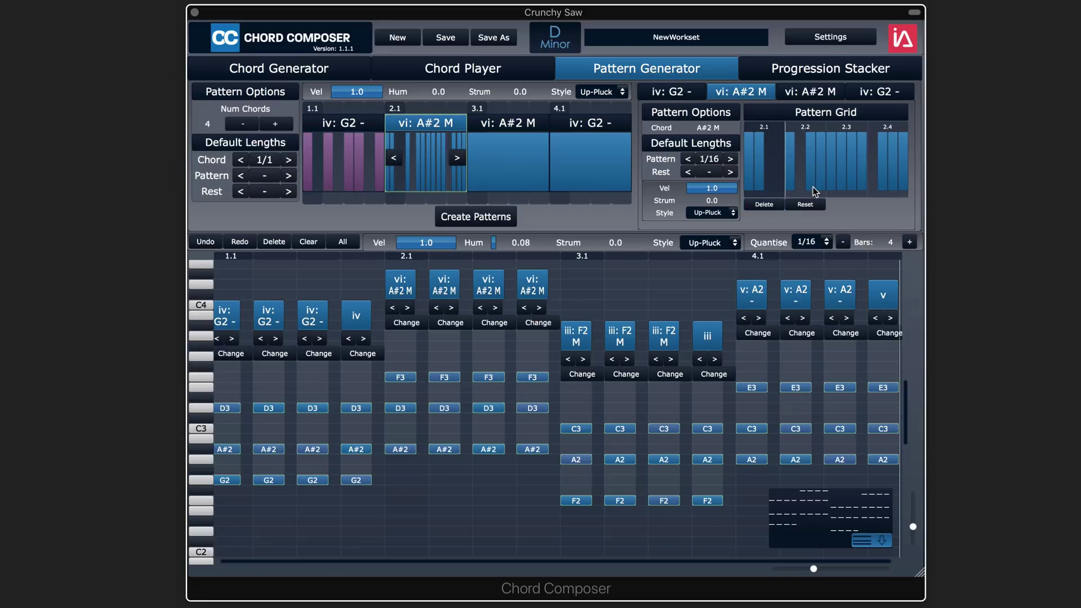
pyautogui.click(840, 174)
pyautogui.click(809, 169)
pyautogui.click(764, 203)
# Remove further A#2 M steps in beats 2.3 and 2.2 for a sparser syncopated rhythm.
pyautogui.click(839, 177)
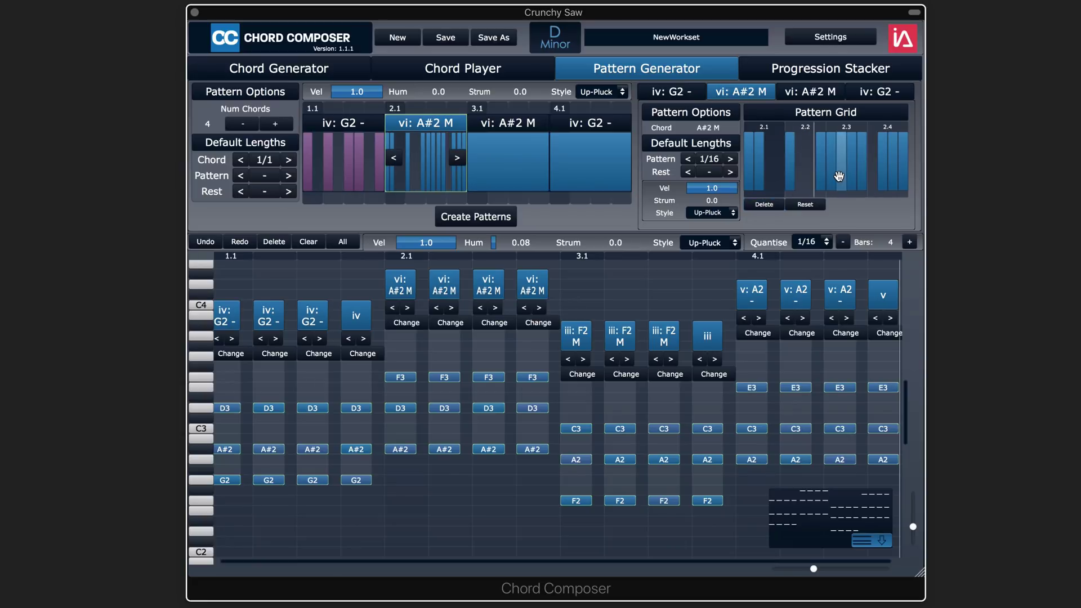
pyautogui.click(772, 203)
pyautogui.click(893, 175)
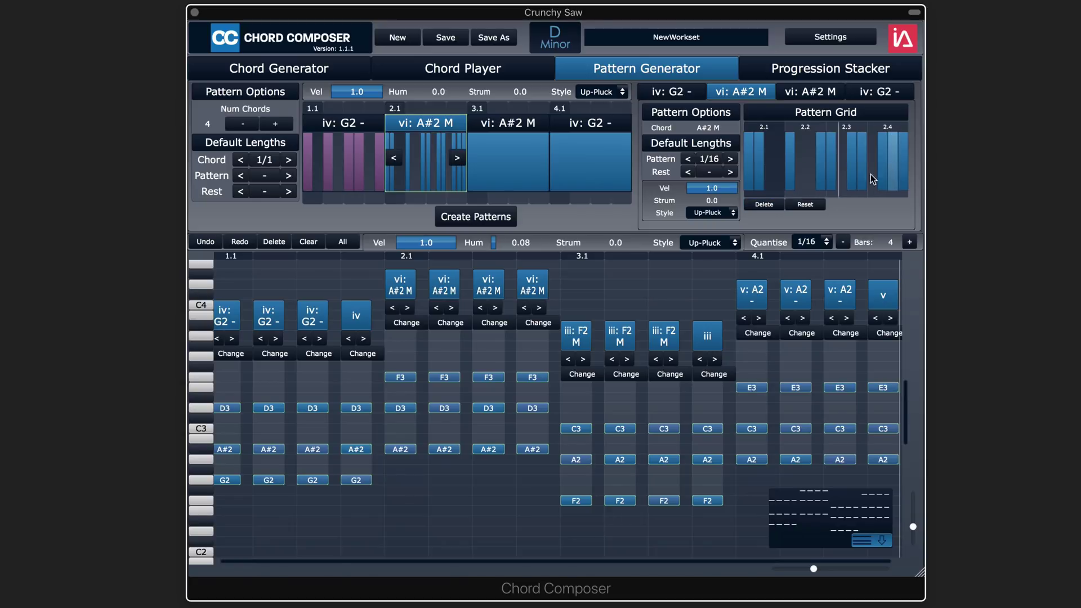
pyautogui.click(826, 184)
pyautogui.click(771, 203)
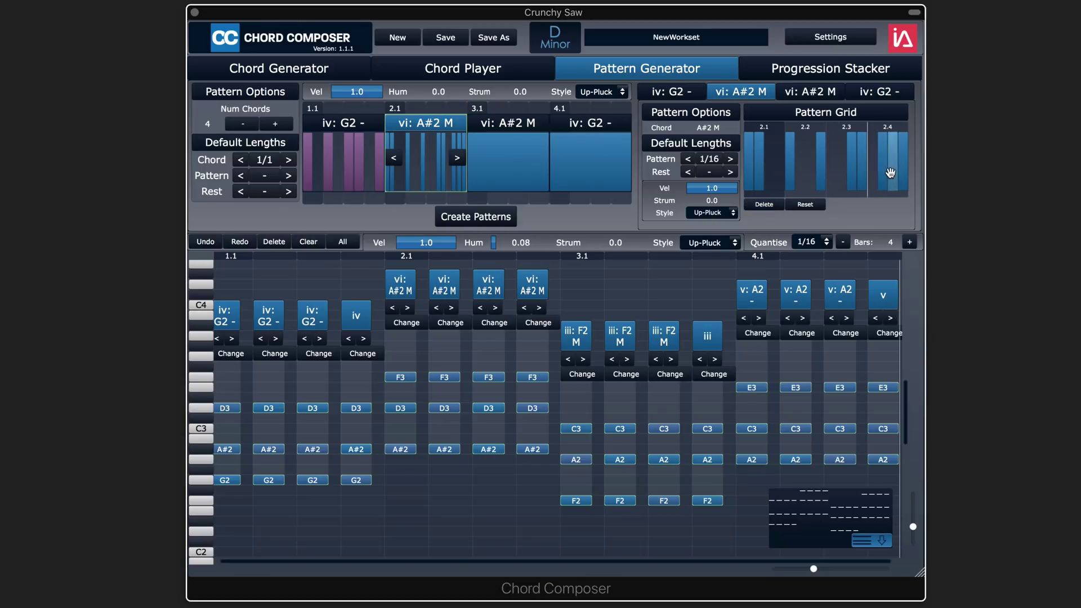
pyautogui.click(890, 173)
# Remove the last beat 2.4 step and change the third chord to iii: F2 M.
pyautogui.click(764, 205)
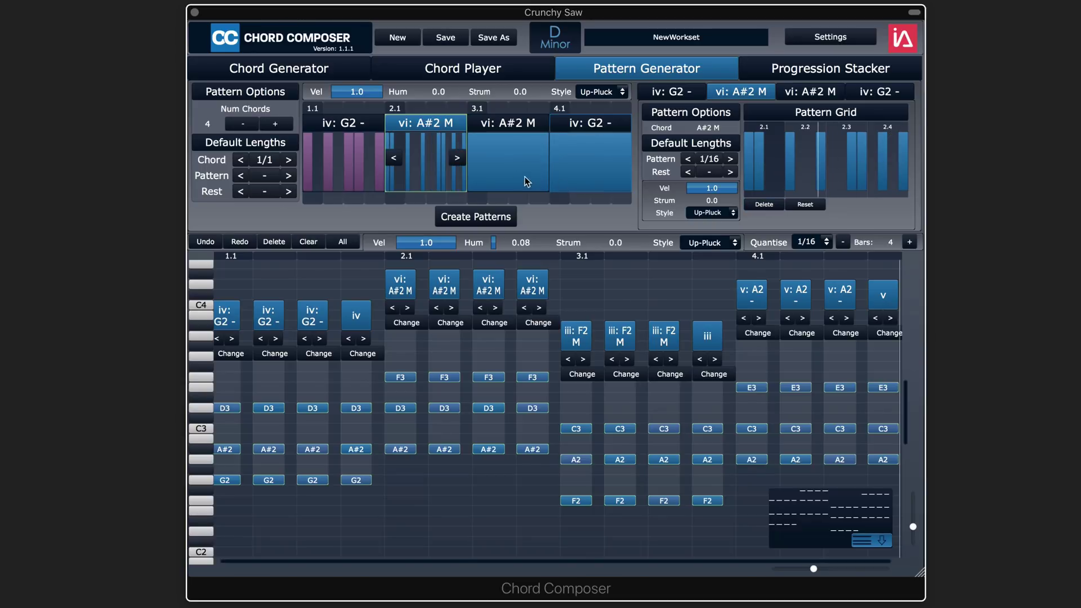
pyautogui.click(517, 166)
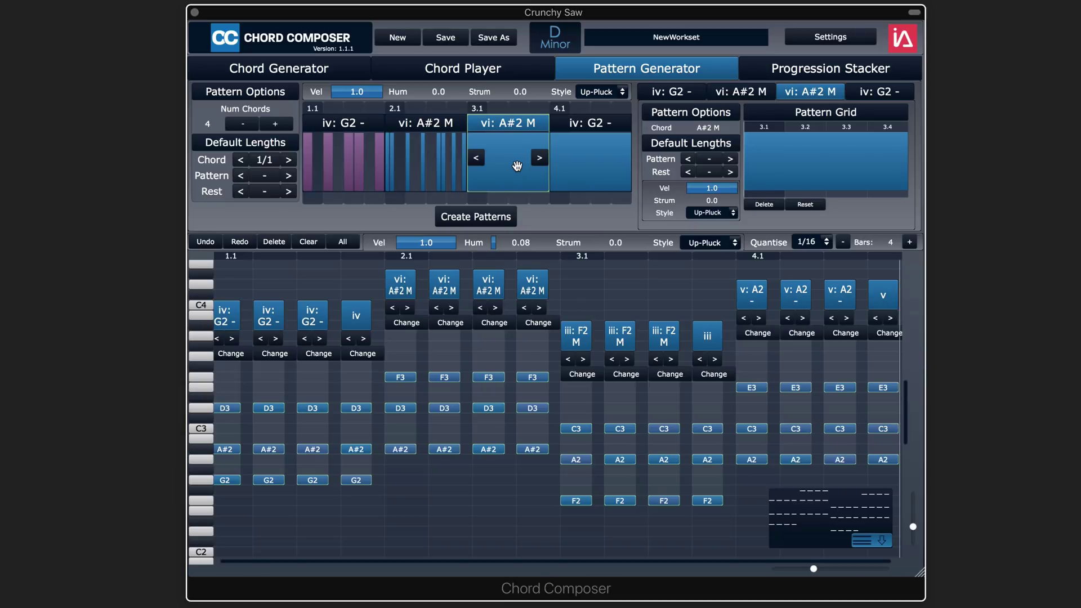
pyautogui.click(597, 281)
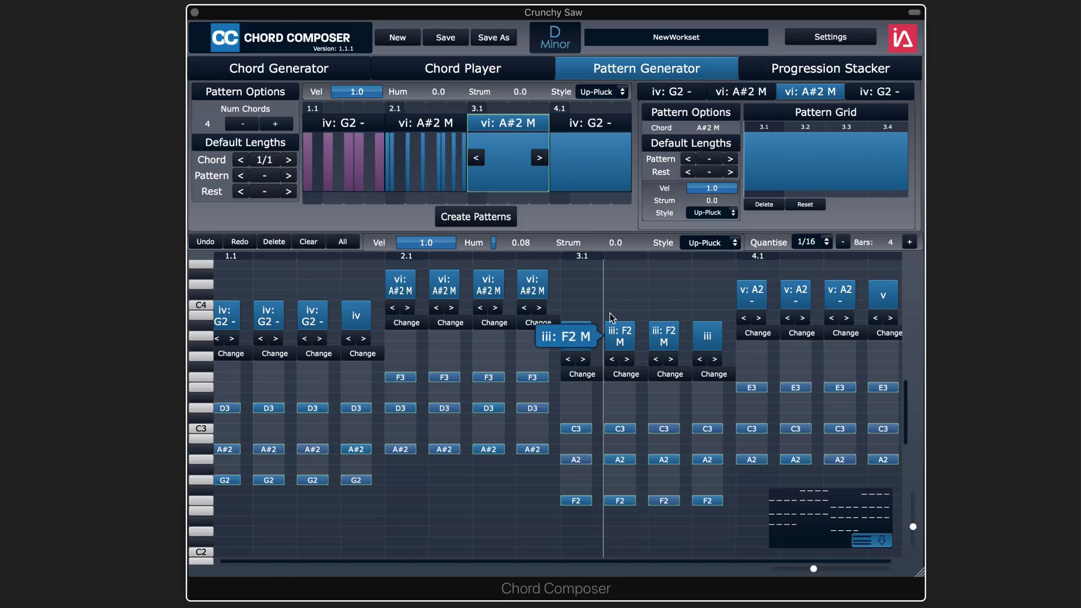
pyautogui.click(476, 158)
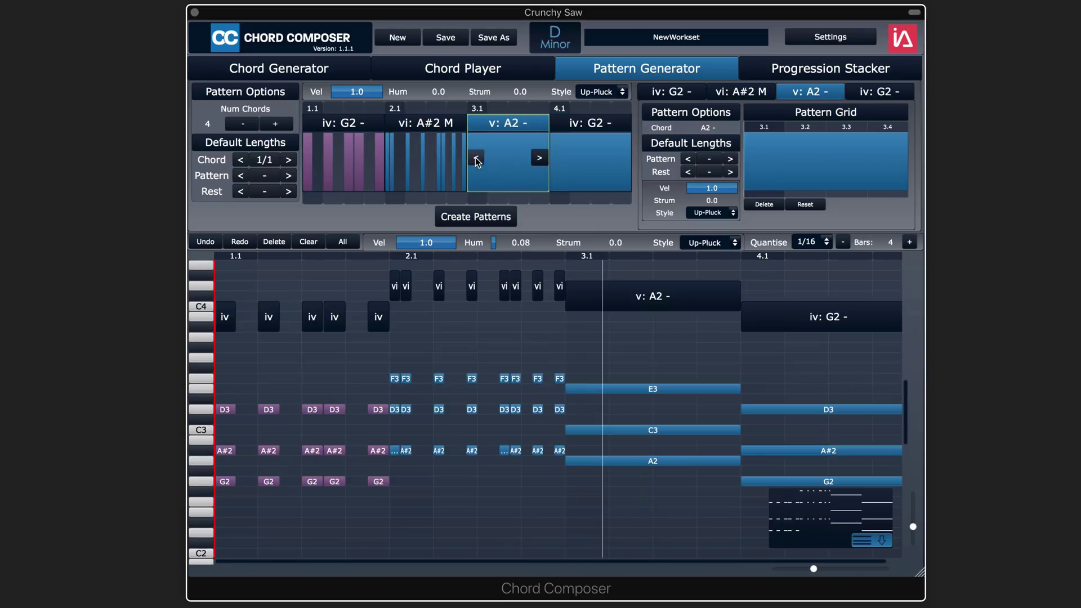
pyautogui.click(476, 158)
pyautogui.click(476, 158)
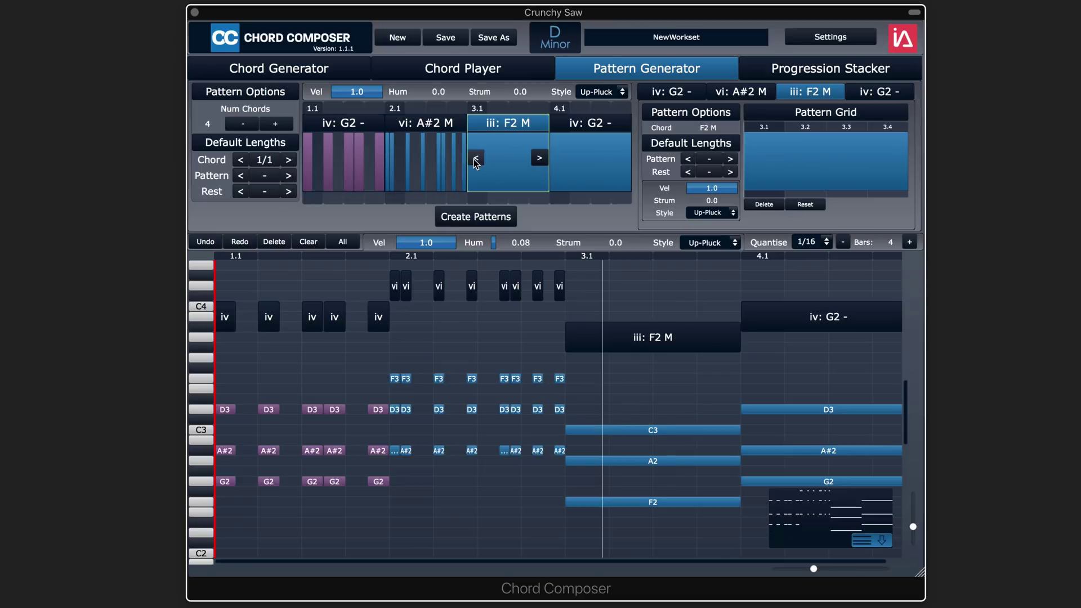
# Give F2 M an eighth-note pattern without its 3.1 and 3.4 steps.
pyautogui.click(731, 159)
pyautogui.click(731, 159)
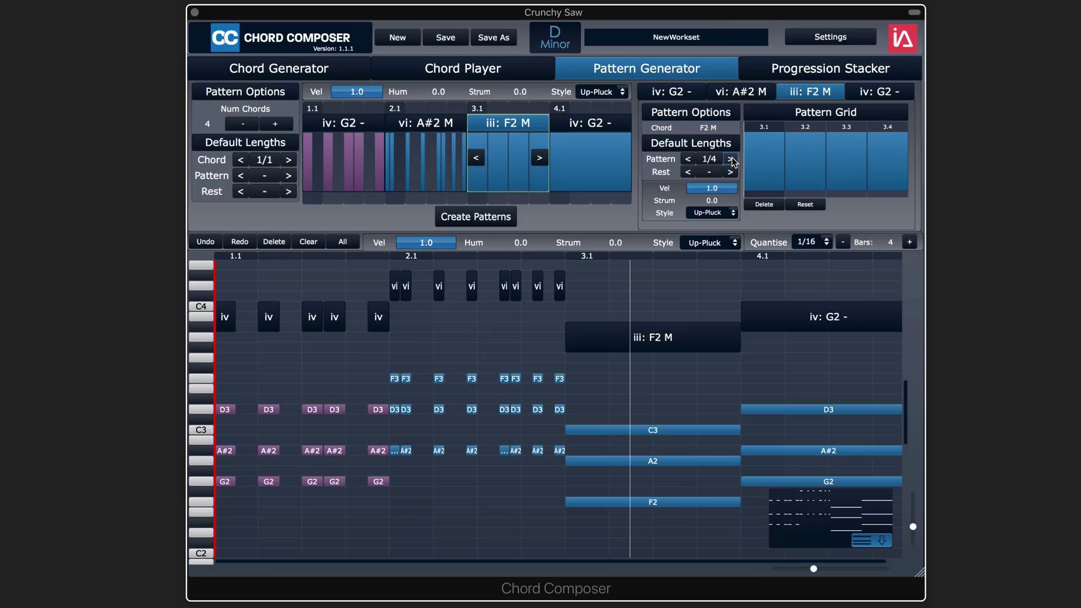
pyautogui.click(731, 159)
pyautogui.click(773, 167)
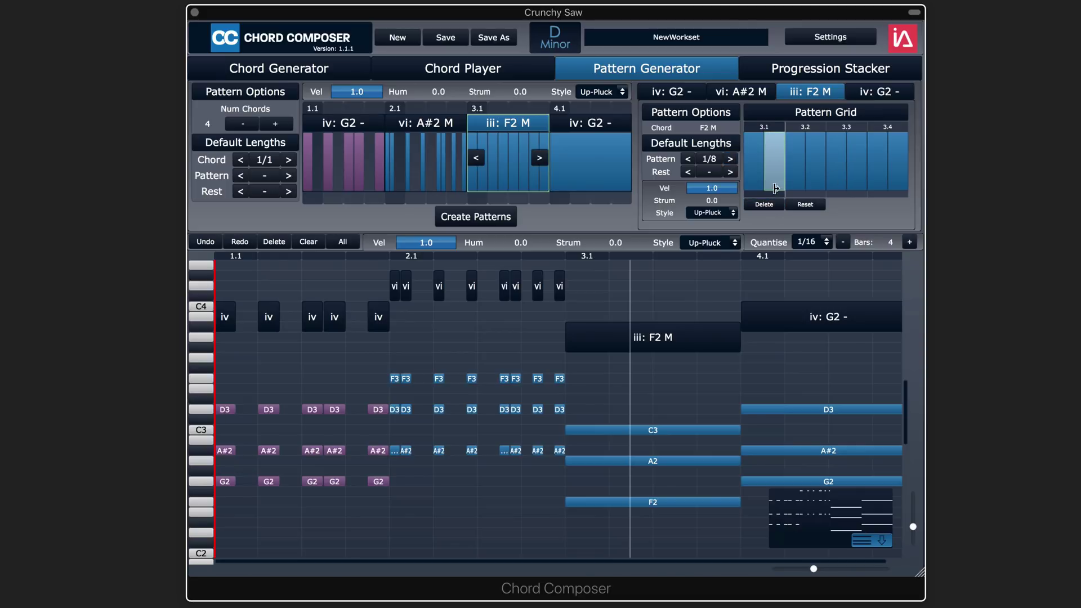
pyautogui.click(758, 205)
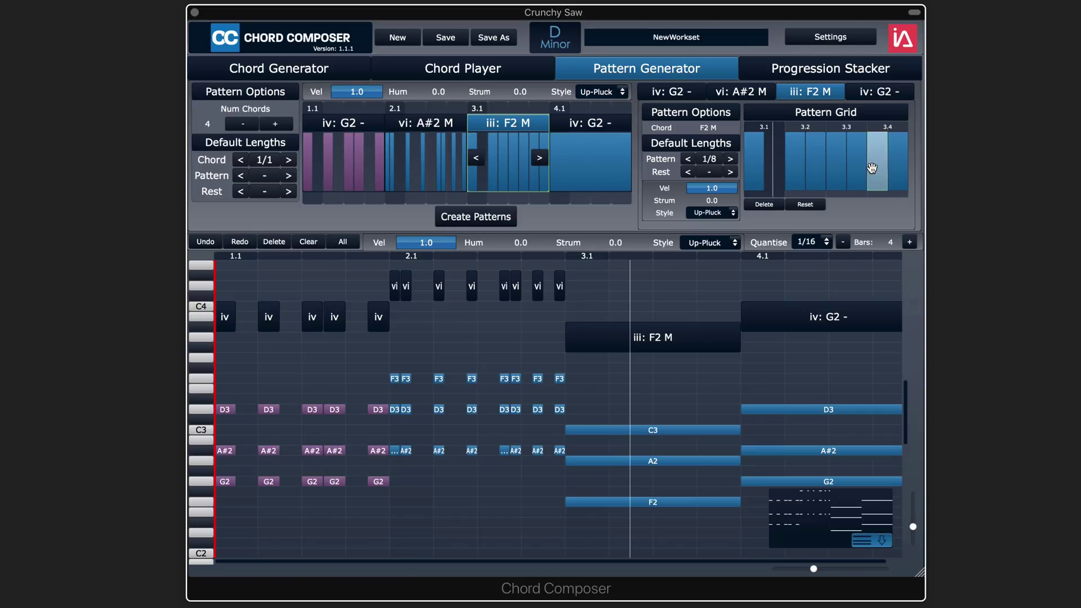
pyautogui.click(771, 202)
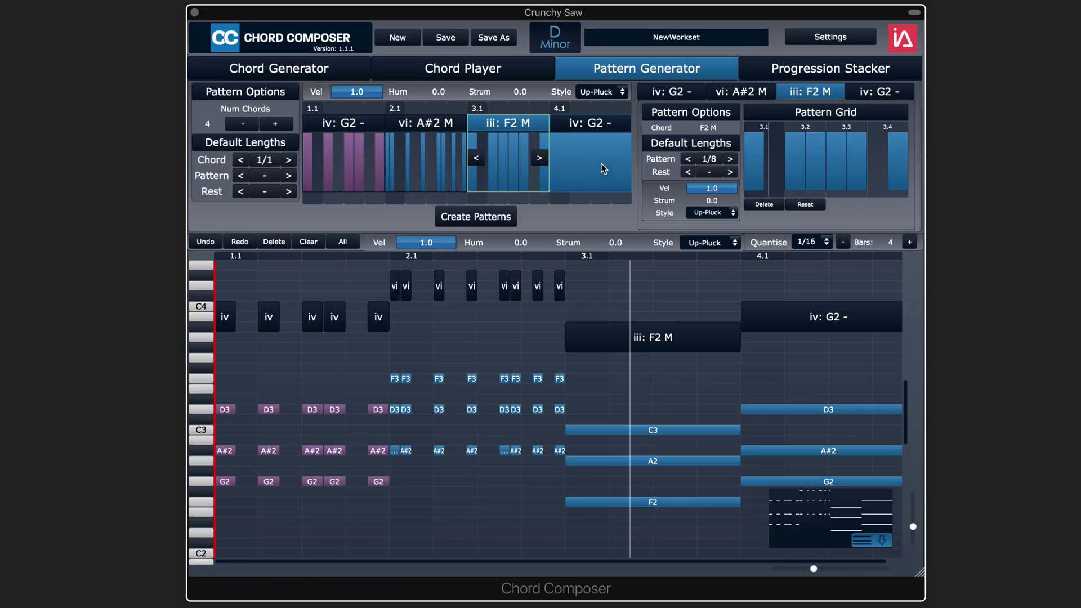
# Set the iv: G2 - chord to quarter-note steps minus 4.2, and create the patterns.
pyautogui.click(586, 154)
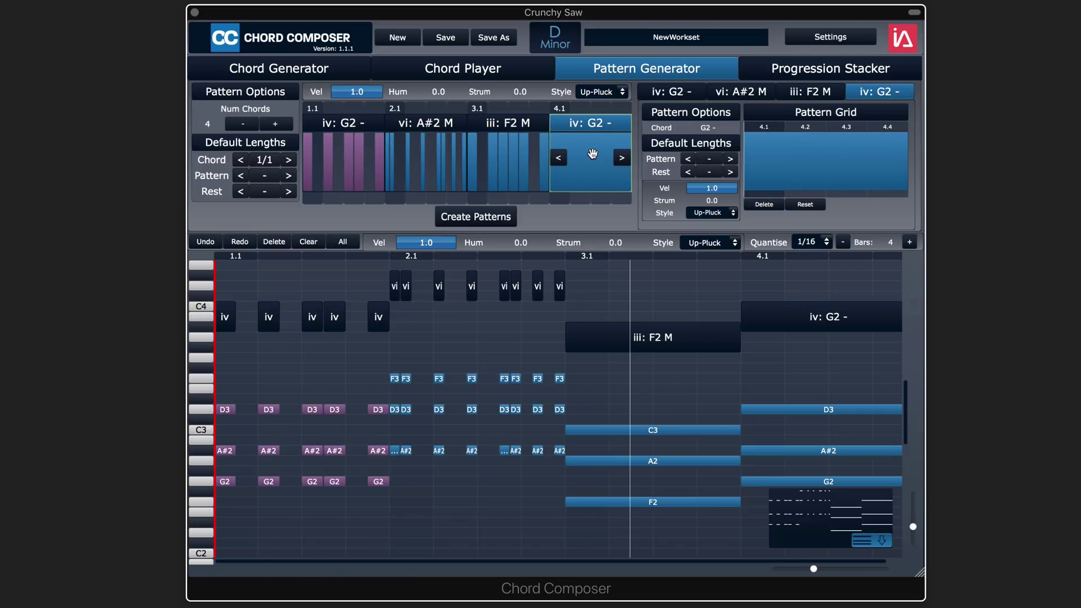
pyautogui.click(731, 159)
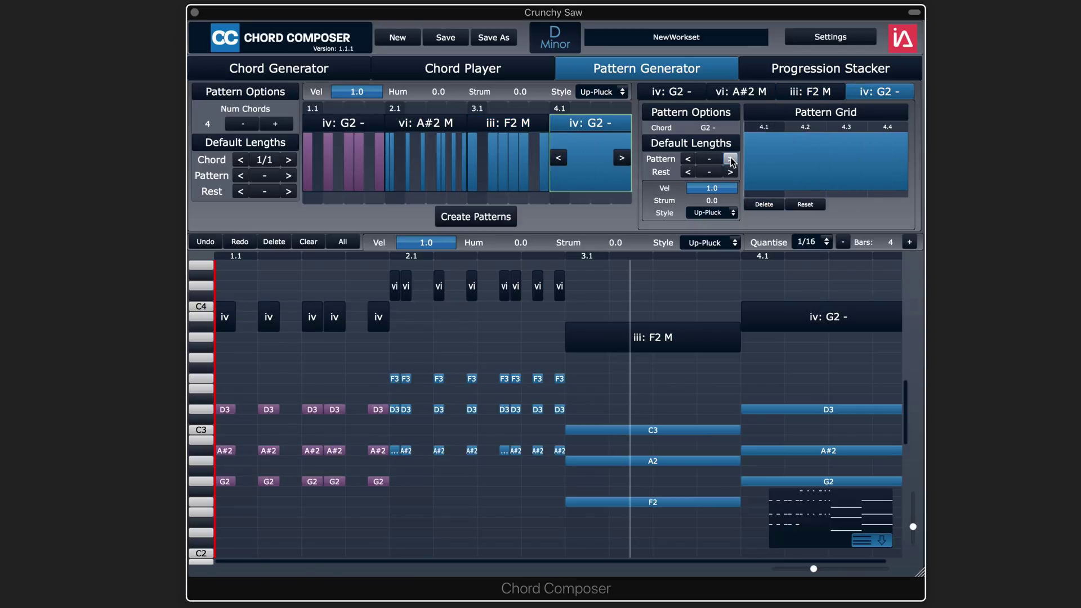
pyautogui.click(796, 159)
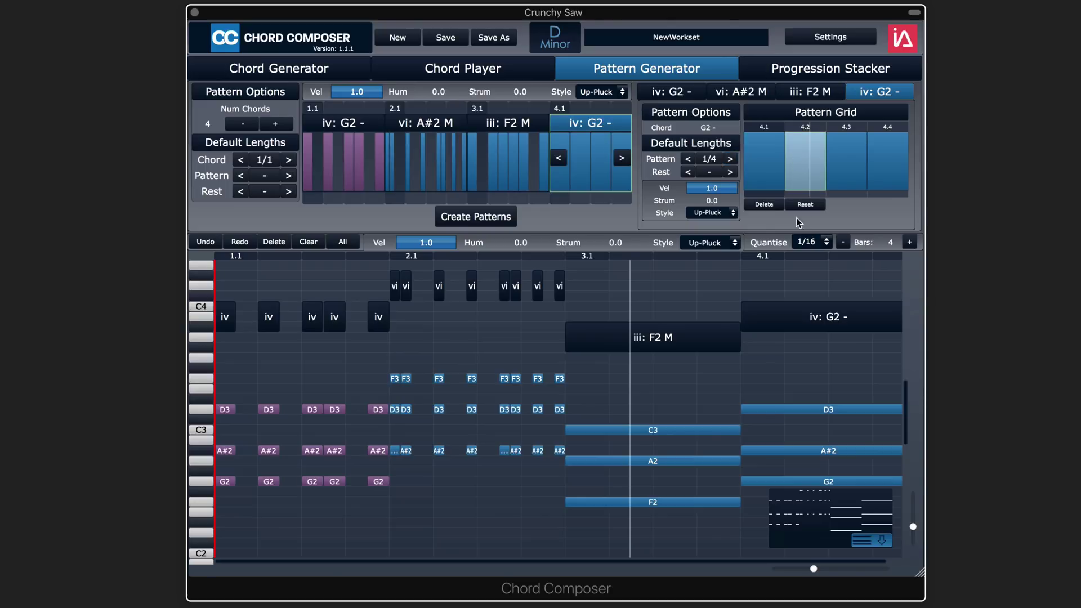
pyautogui.click(767, 205)
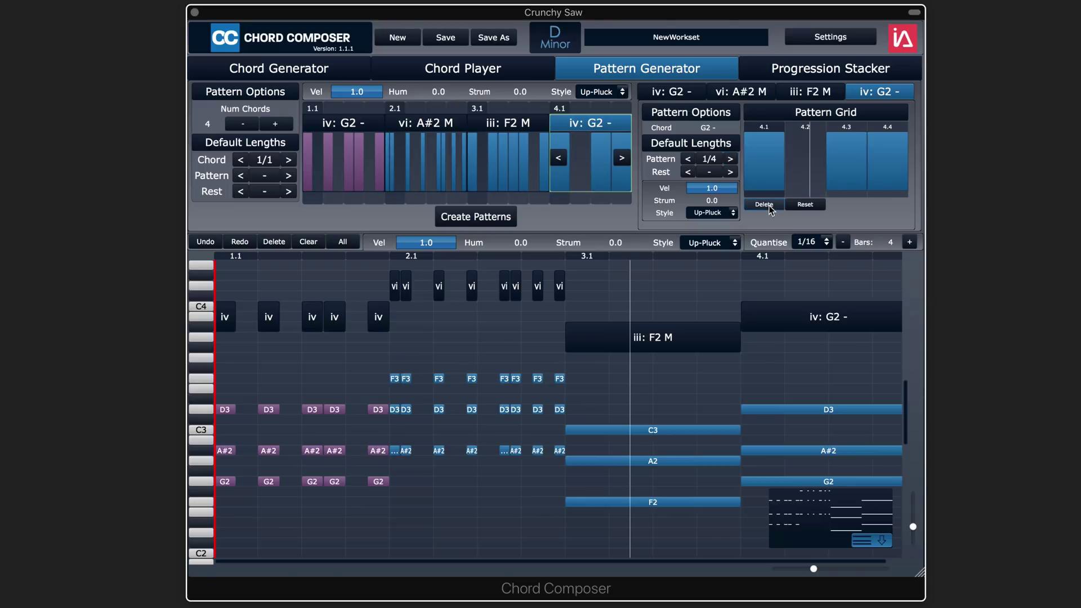
pyautogui.click(488, 219)
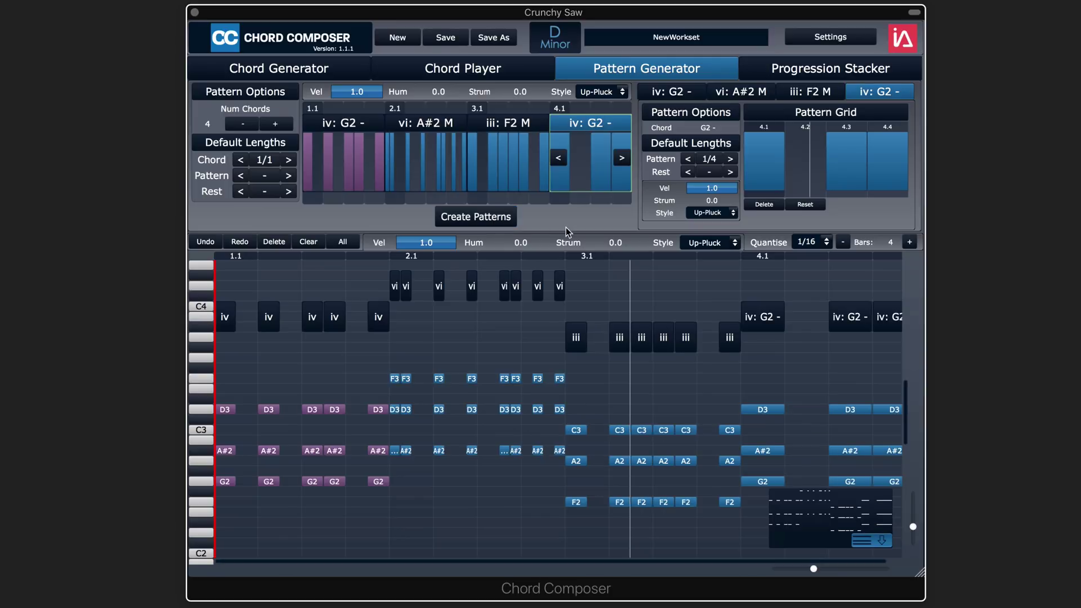
# Audition the progression, shorten all notes slightly, and regenerate the chord patterns.
pyautogui.press('space')
pyautogui.press('space')
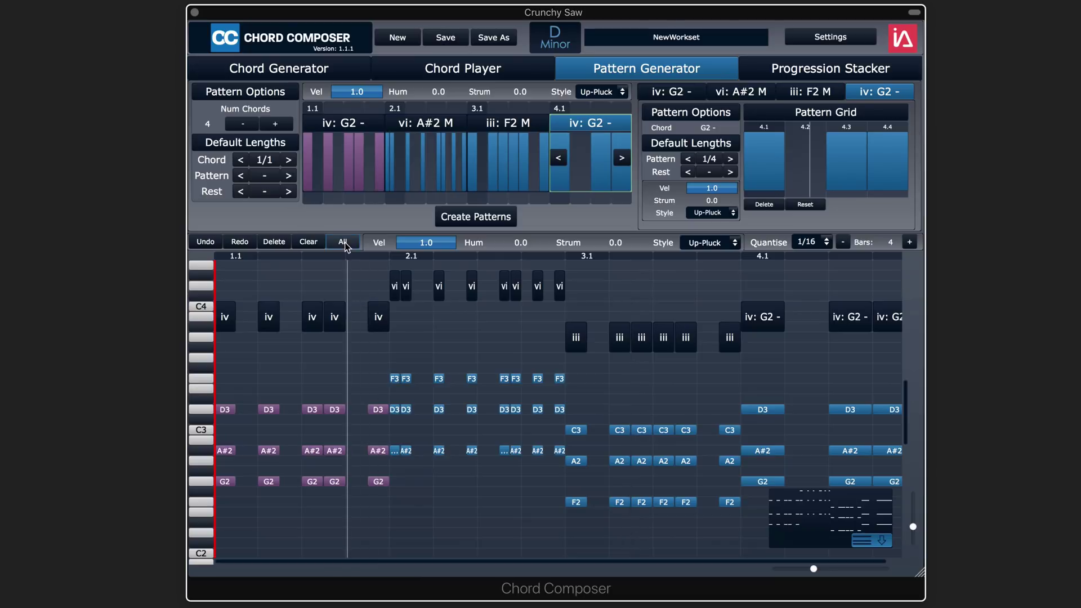
pyautogui.click(342, 242)
pyautogui.moveTo(340, 411); pyautogui.dragTo(338, 413)
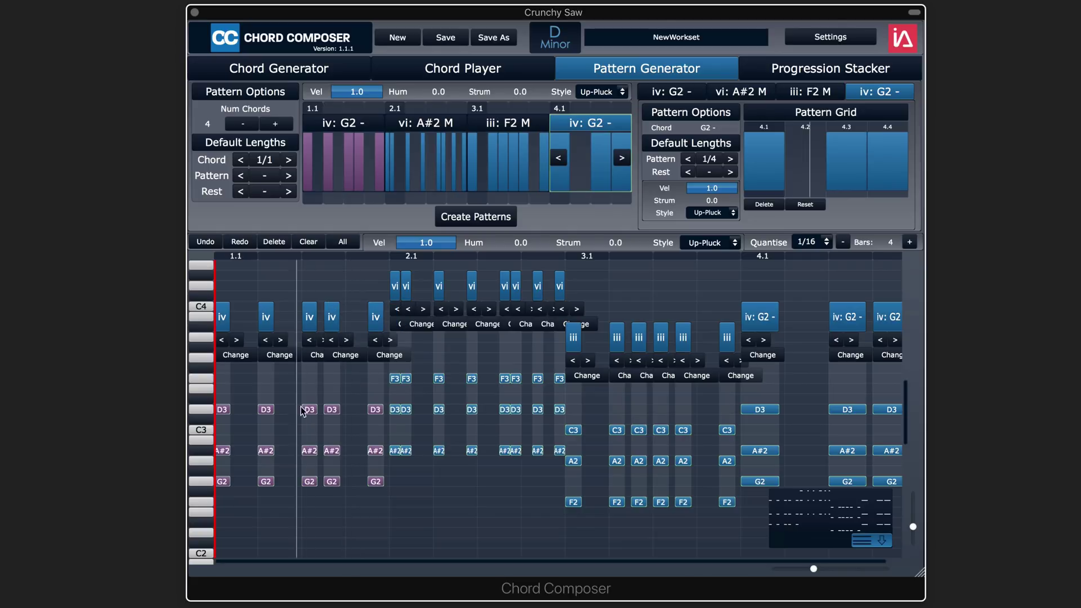
pyautogui.press('space')
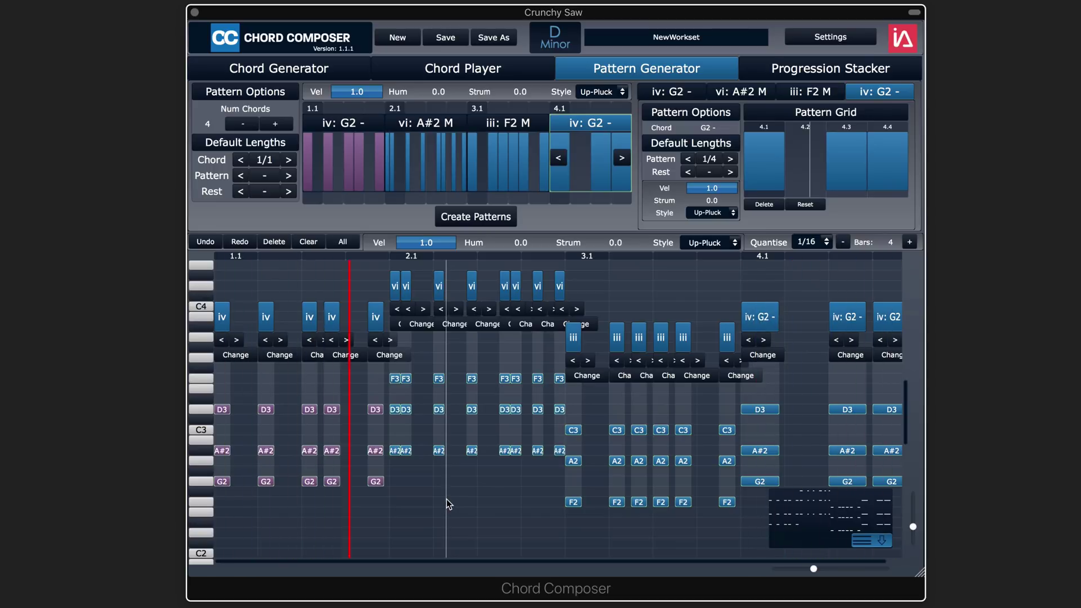
pyautogui.press('space')
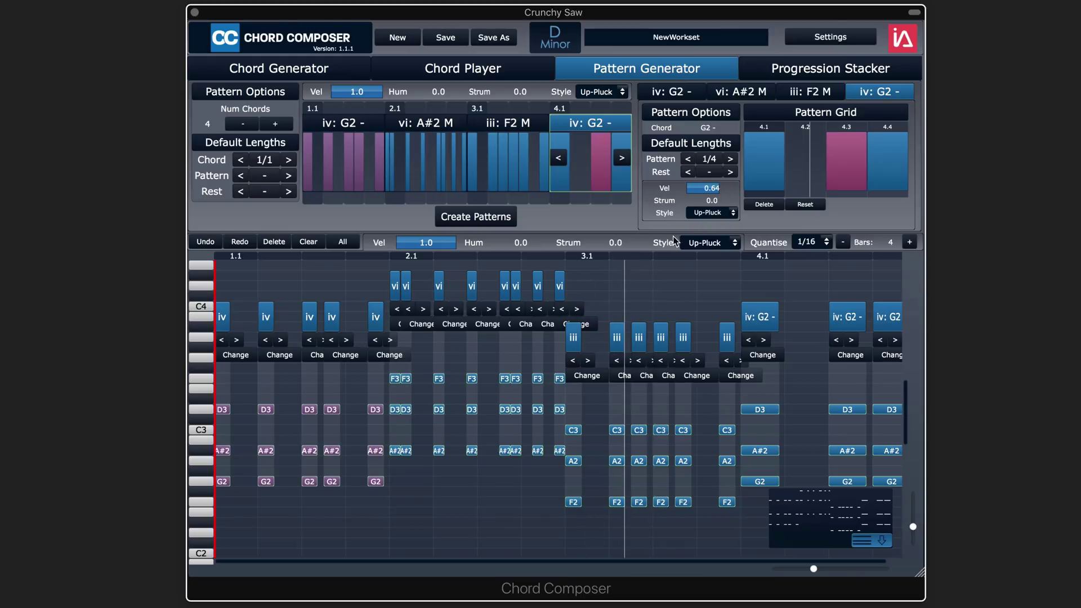
pyautogui.click(485, 216)
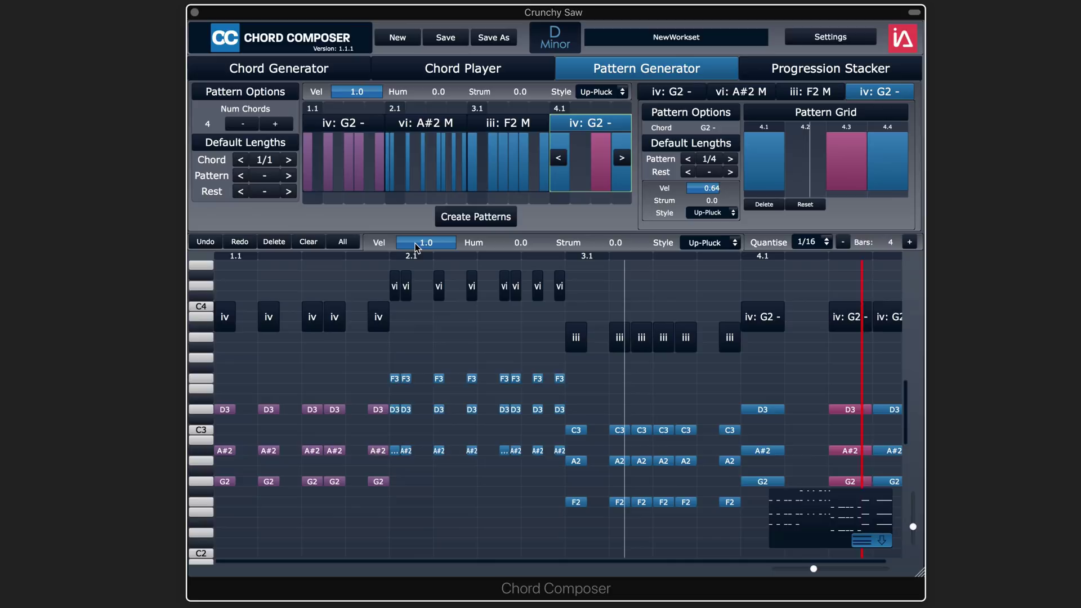
# Check the softer G2 - hit's velocity, then shorten every note slightly to leave gaps.
pyautogui.click(853, 393)
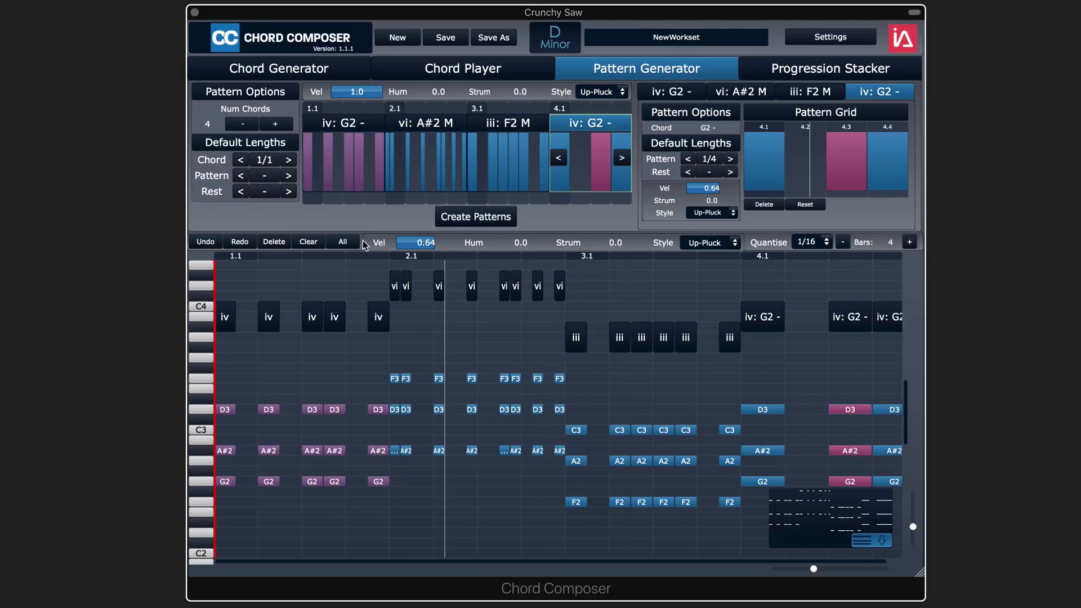
pyautogui.click(344, 242)
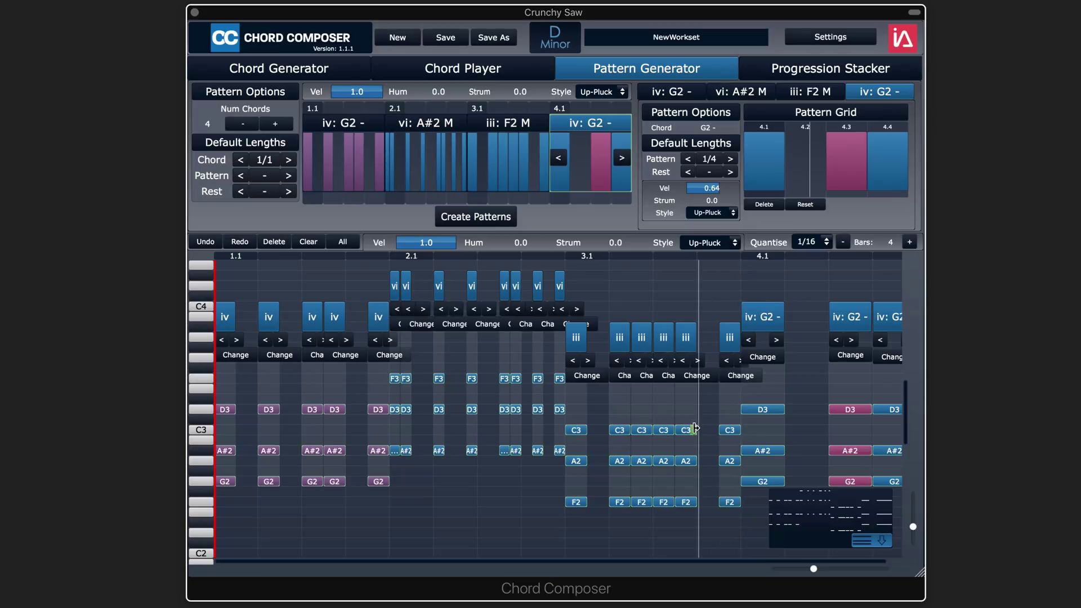
pyautogui.moveTo(696, 430); pyautogui.dragTo(686, 432)
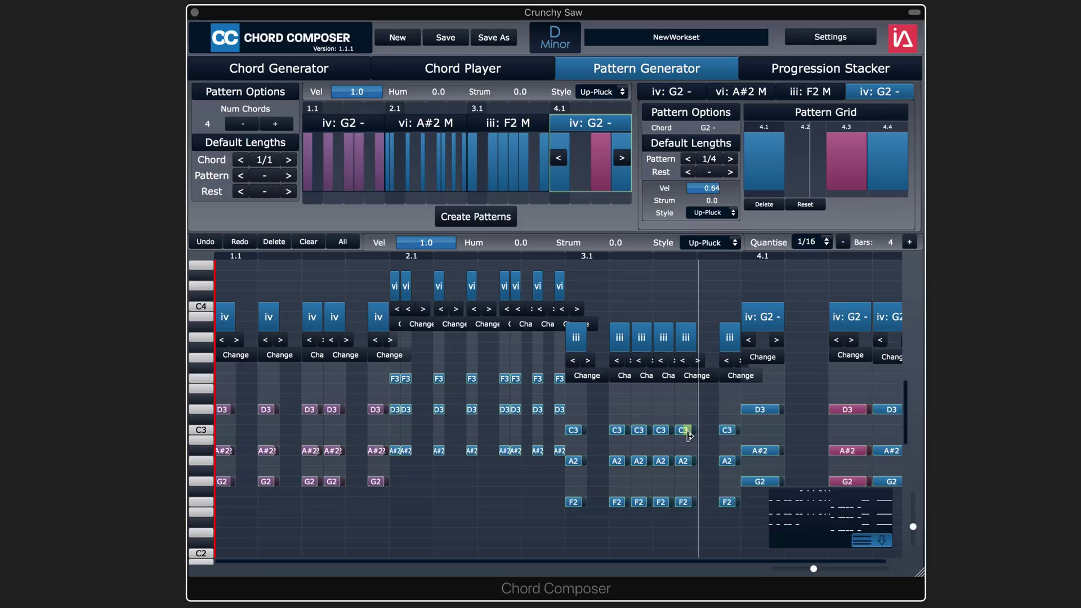
pyautogui.click(711, 391)
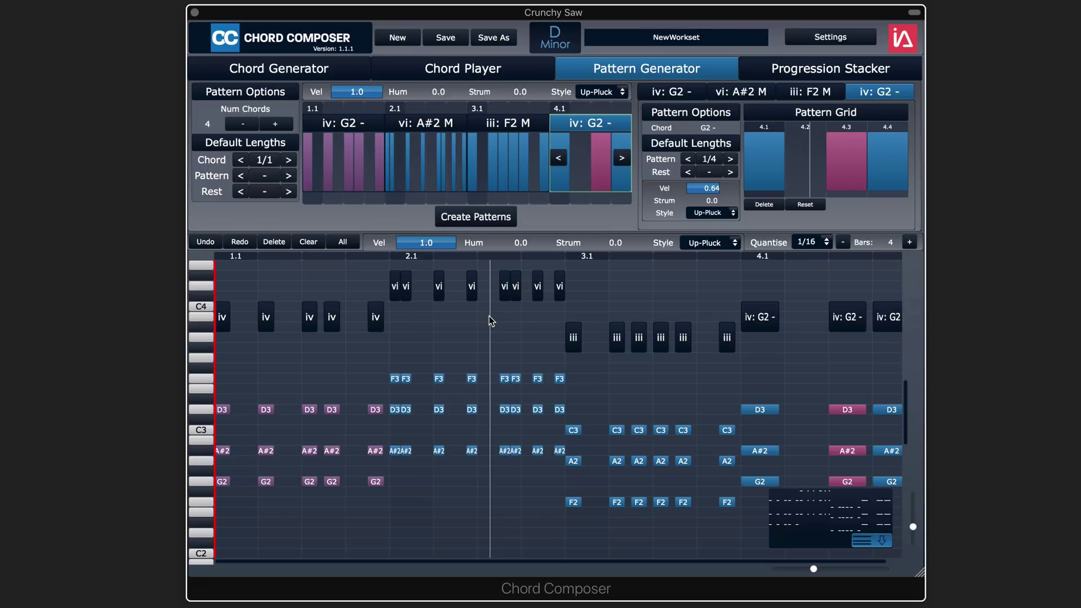
# Browse the Chord Generator, Pattern Generator and Chord Player pages.
pyautogui.click(272, 68)
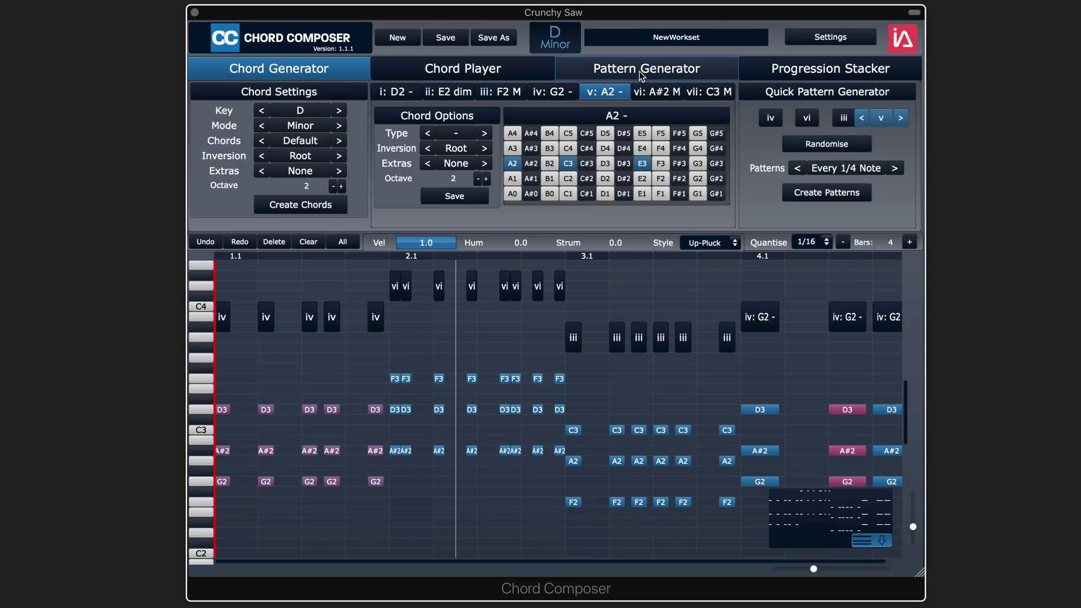
pyautogui.click(683, 70)
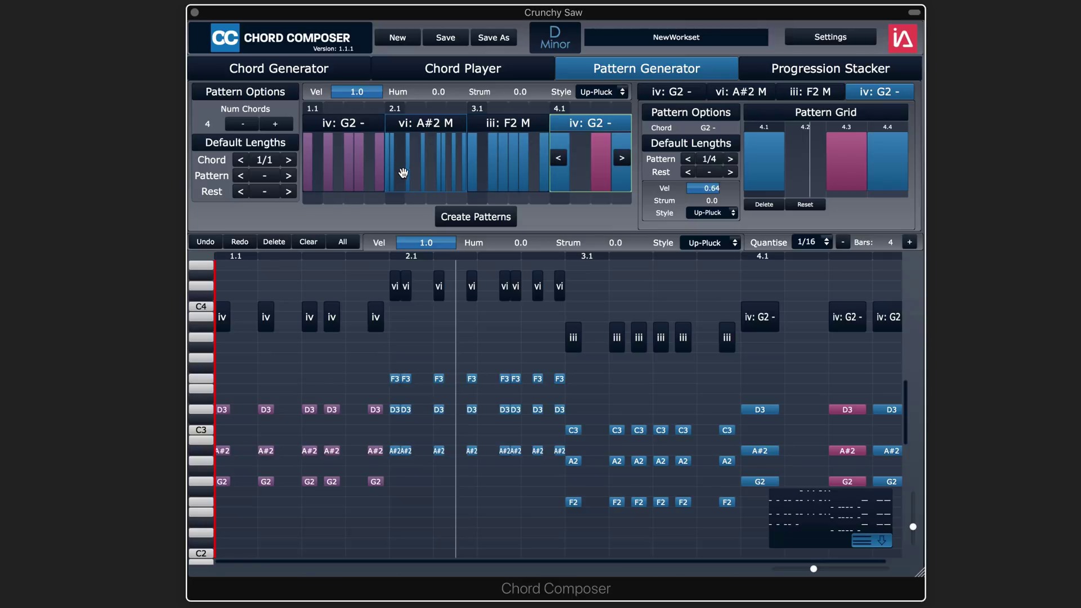
pyautogui.click(457, 68)
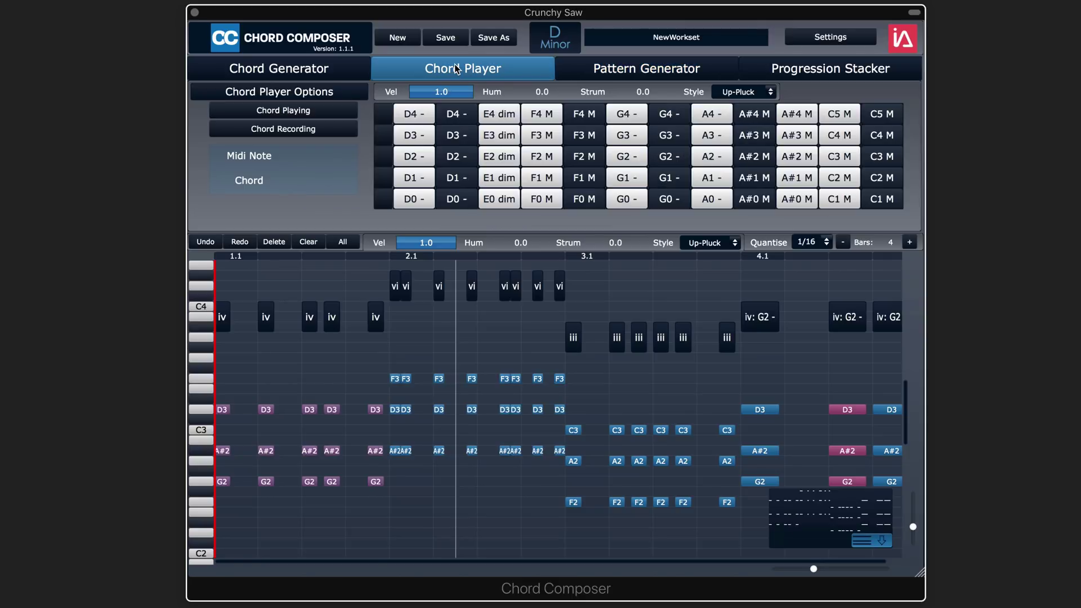
# Enable chord playing and recording modes and clear every note from the grid.
pyautogui.click(290, 112)
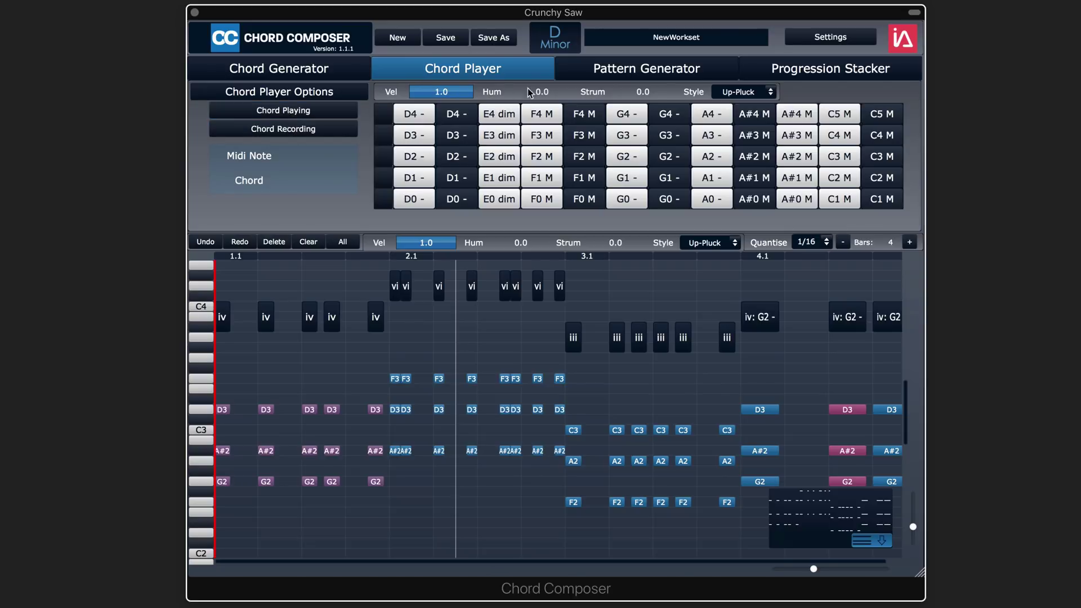
pyautogui.click(287, 129)
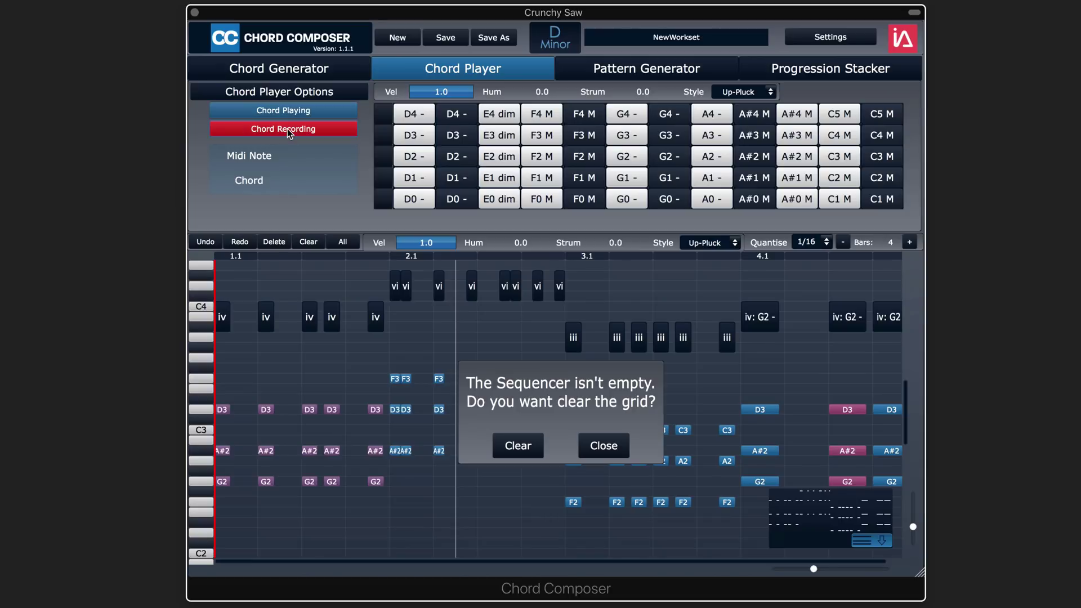
pyautogui.click(518, 446)
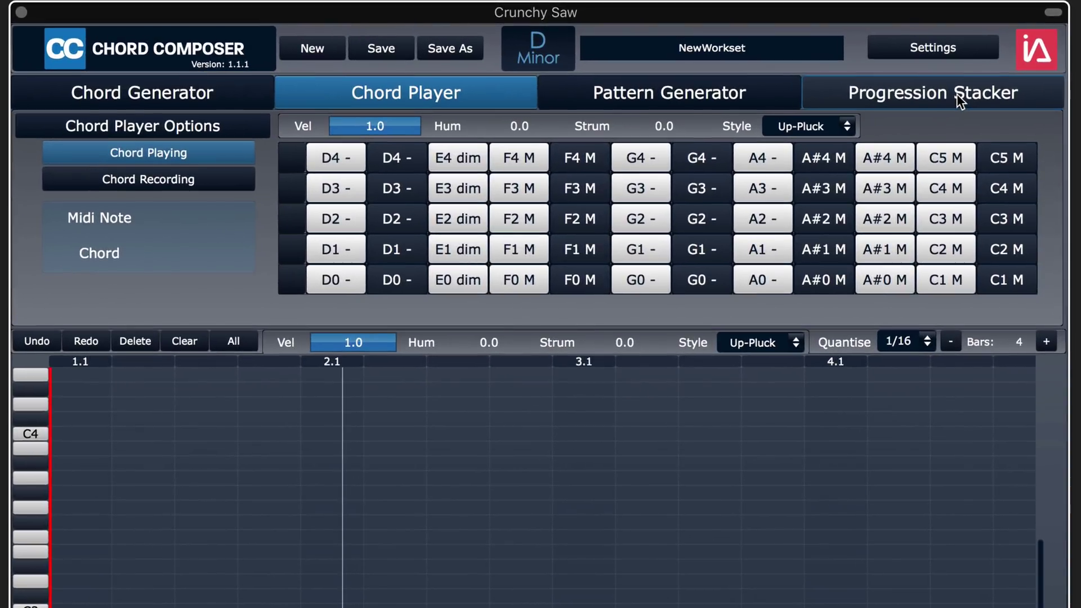
# Look through the Progression Stacker and Pattern Generator pages, ending on the Chord Generator.
pyautogui.click(868, 76)
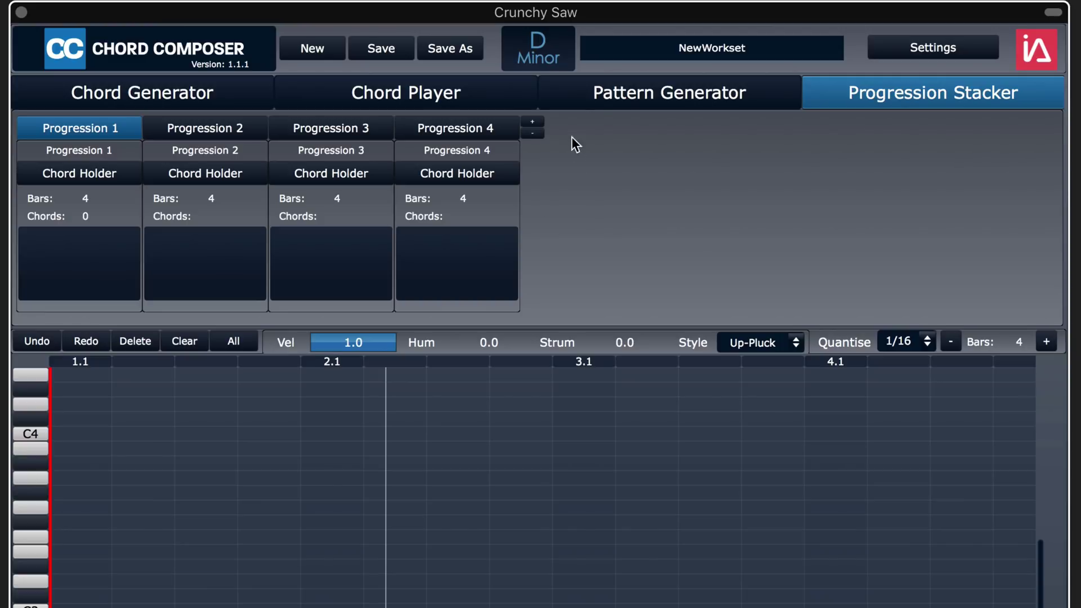
pyautogui.click(640, 103)
pyautogui.click(901, 103)
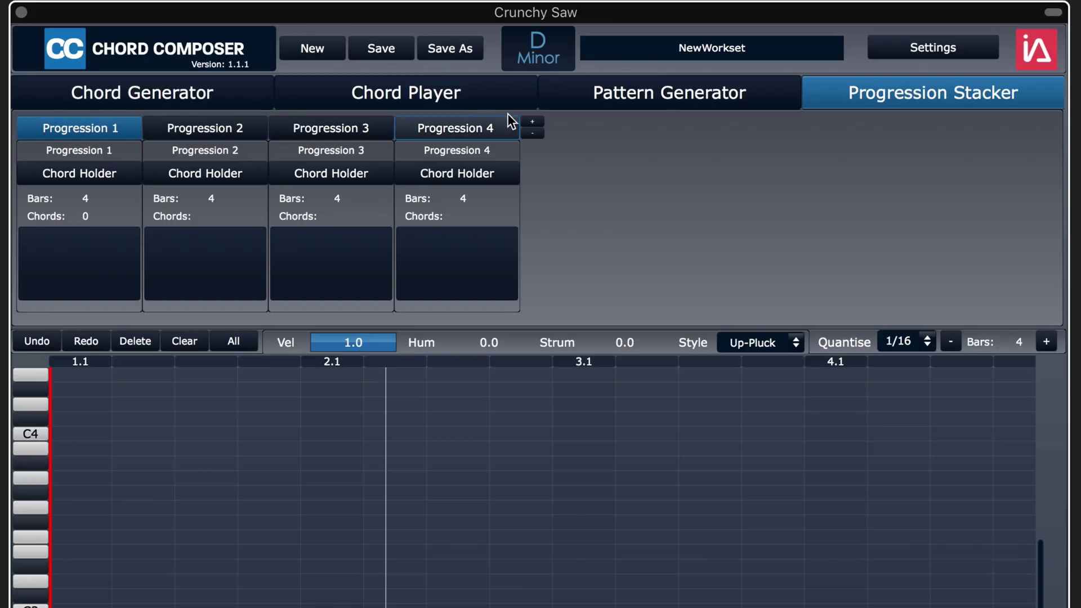
pyautogui.click(167, 96)
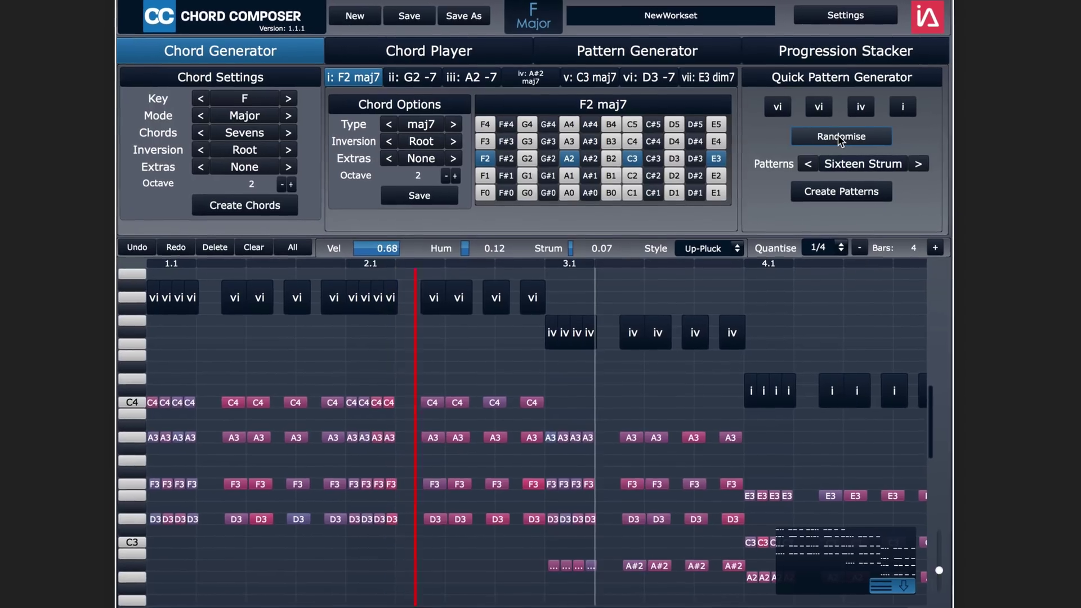
# Play, randomise the quick pattern to v, vi, iii, ii, and generate Sixteen Strum patterns.
pyautogui.press('space')
pyautogui.click(857, 136)
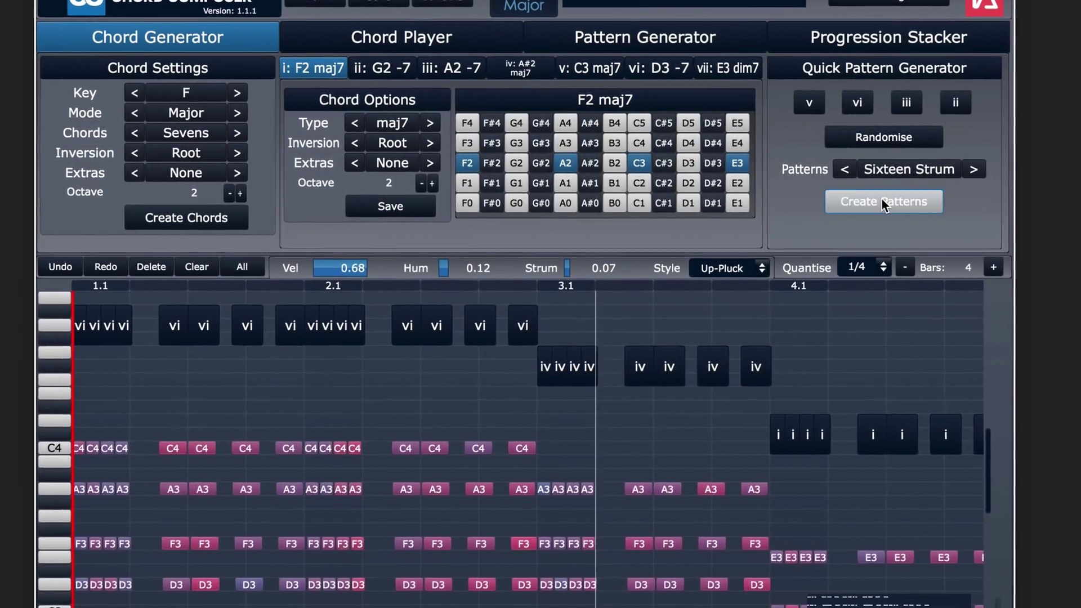
pyautogui.click(881, 198)
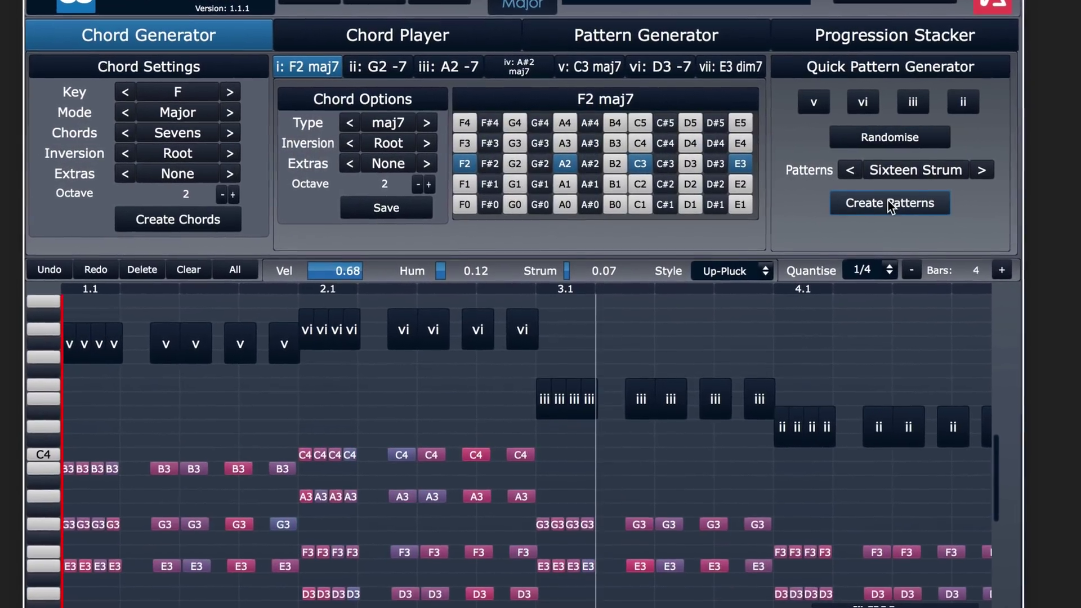